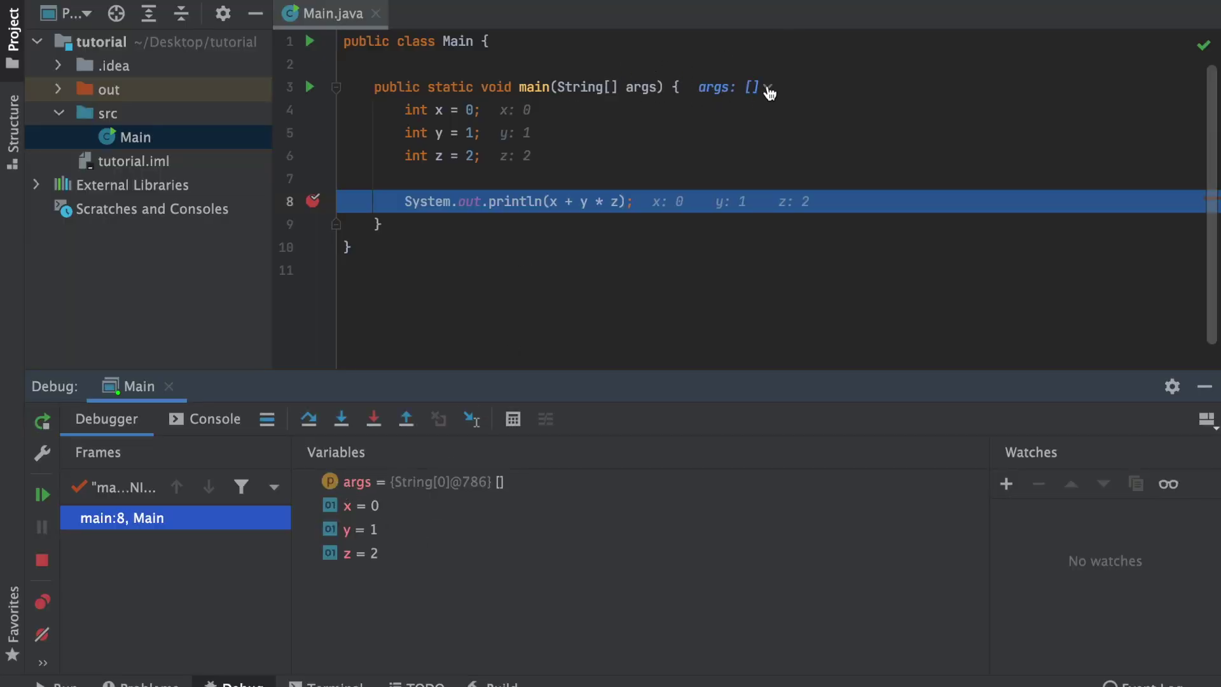
left_click(449, 552)
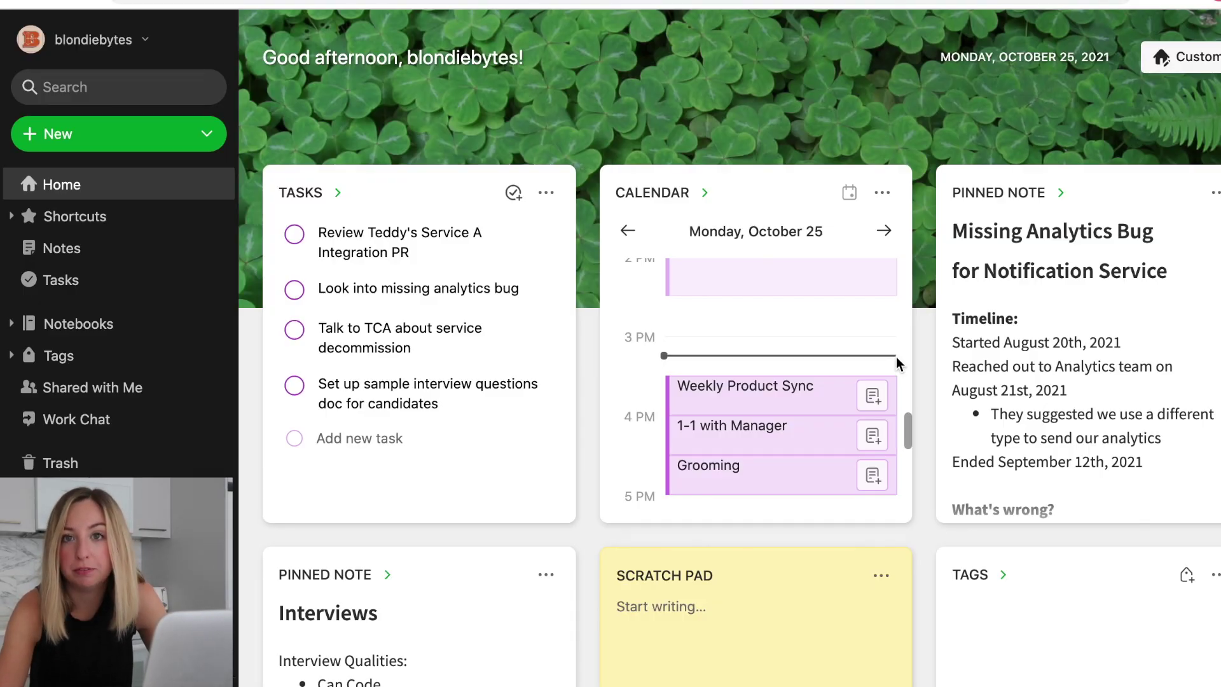
scroll(895, 356, "down", 2)
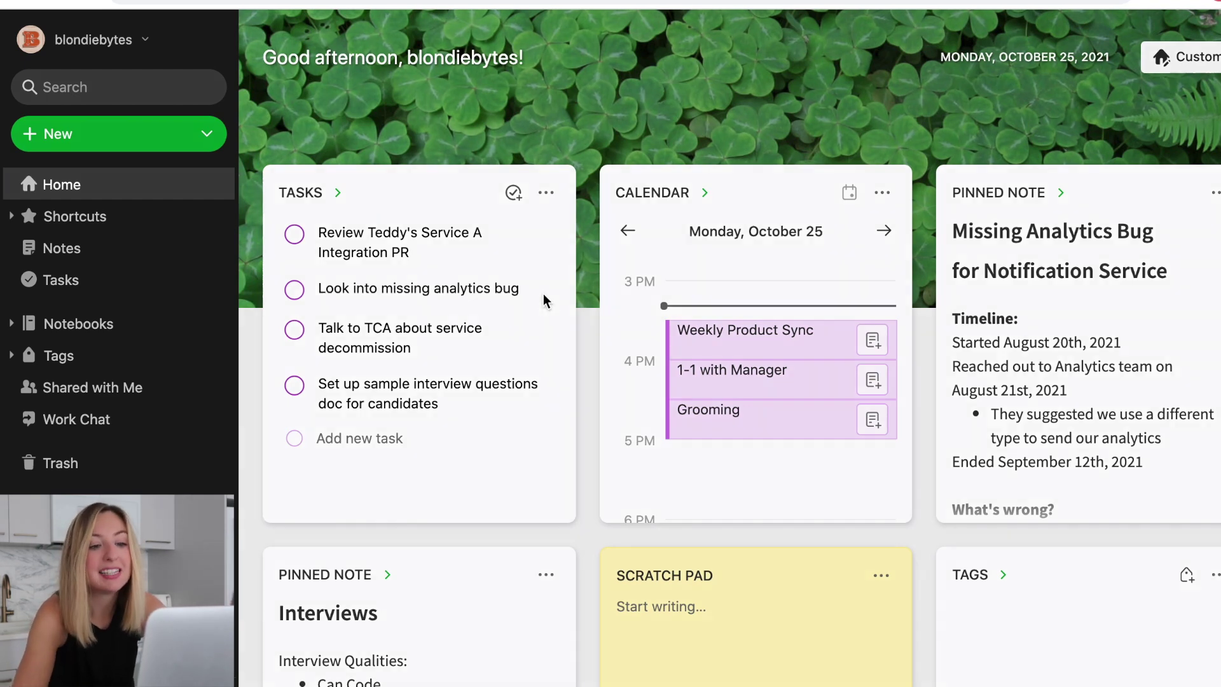
left_click(544, 300)
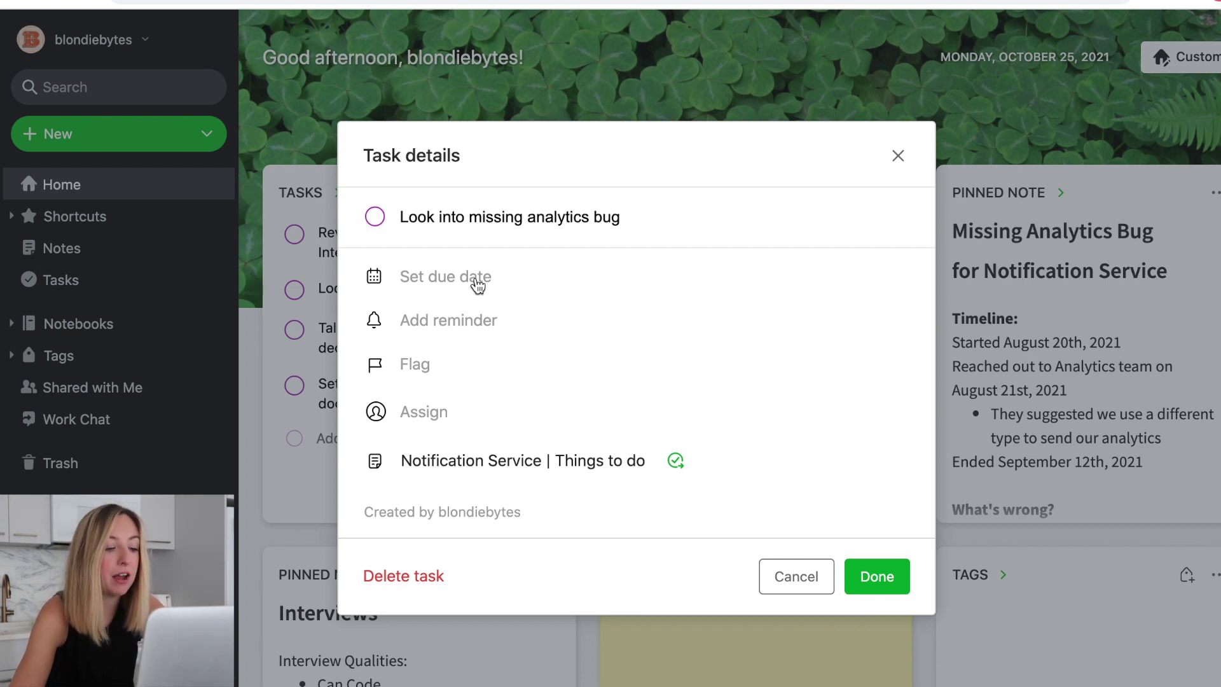
left_click(427, 291)
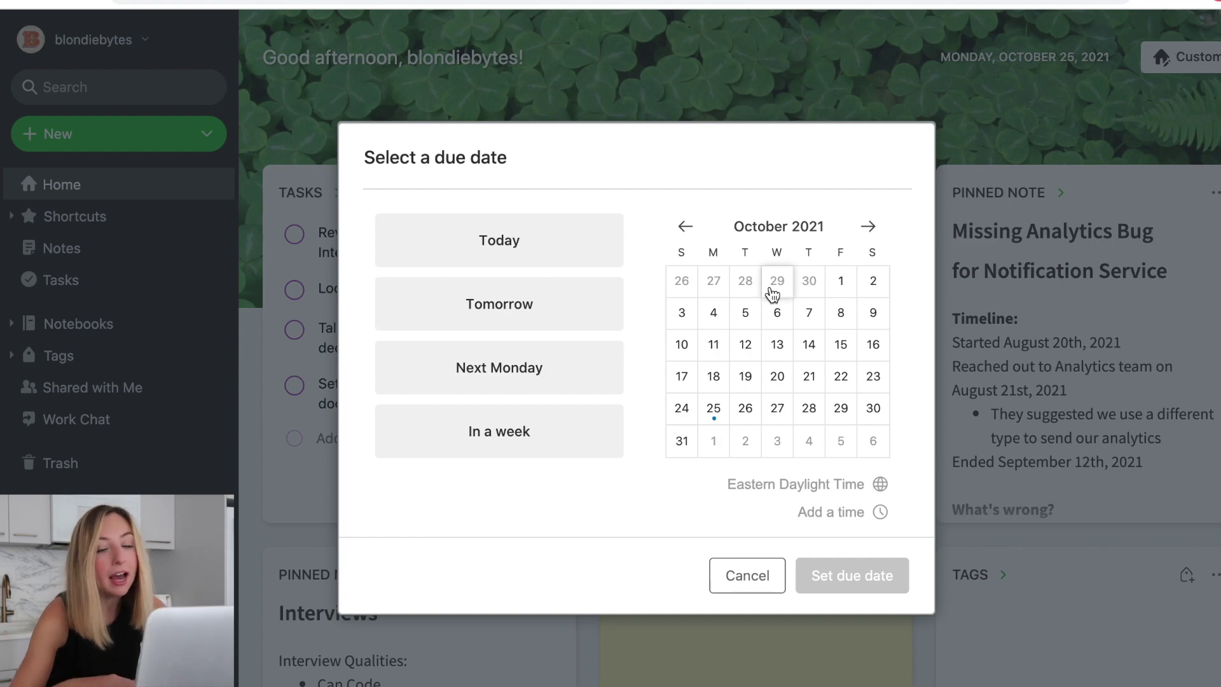
left_click(747, 575)
left_click(793, 575)
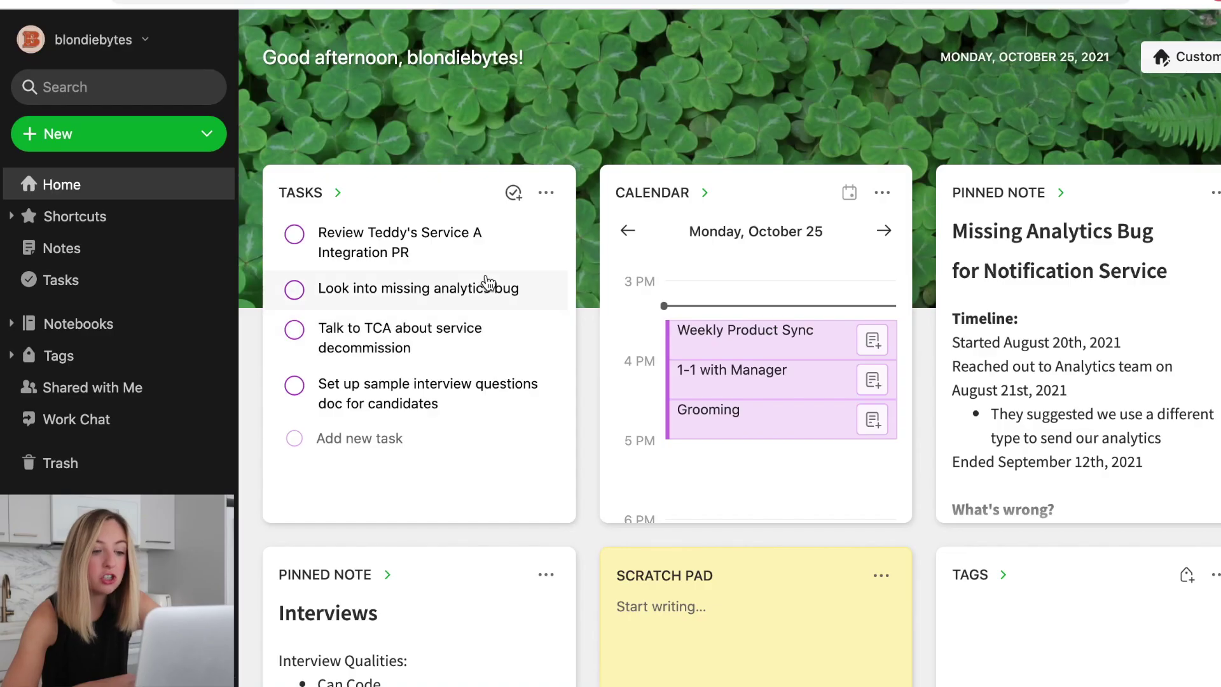
left_click(545, 299)
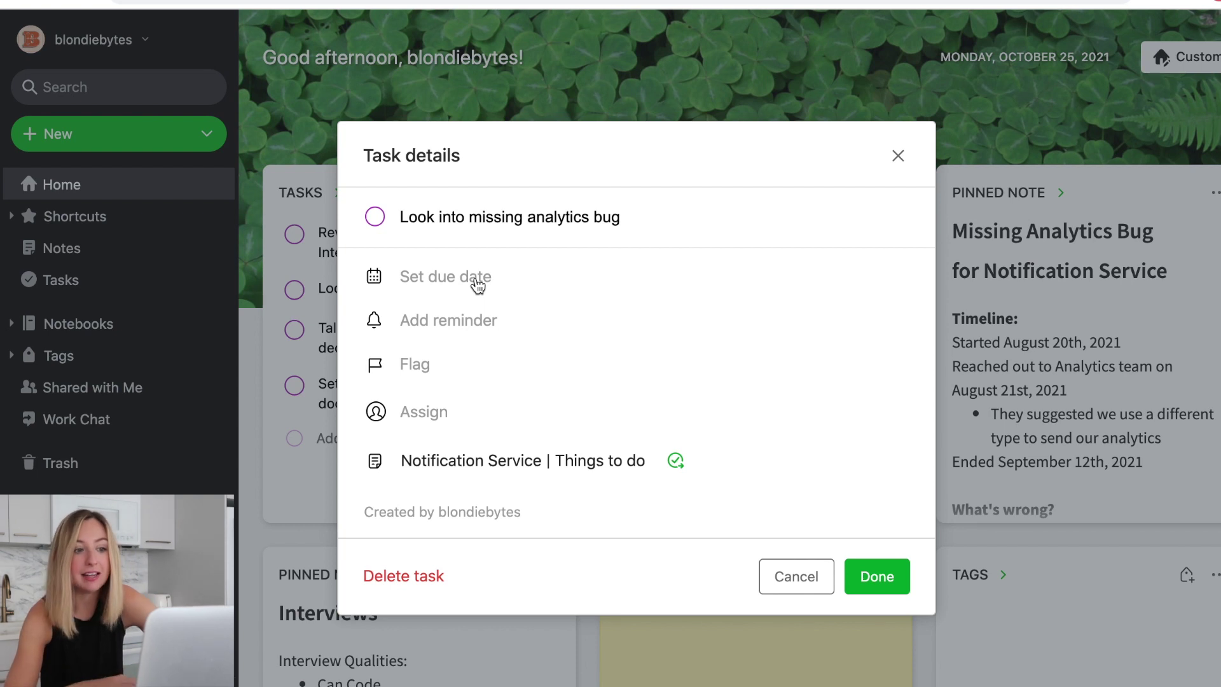
left_click(429, 292)
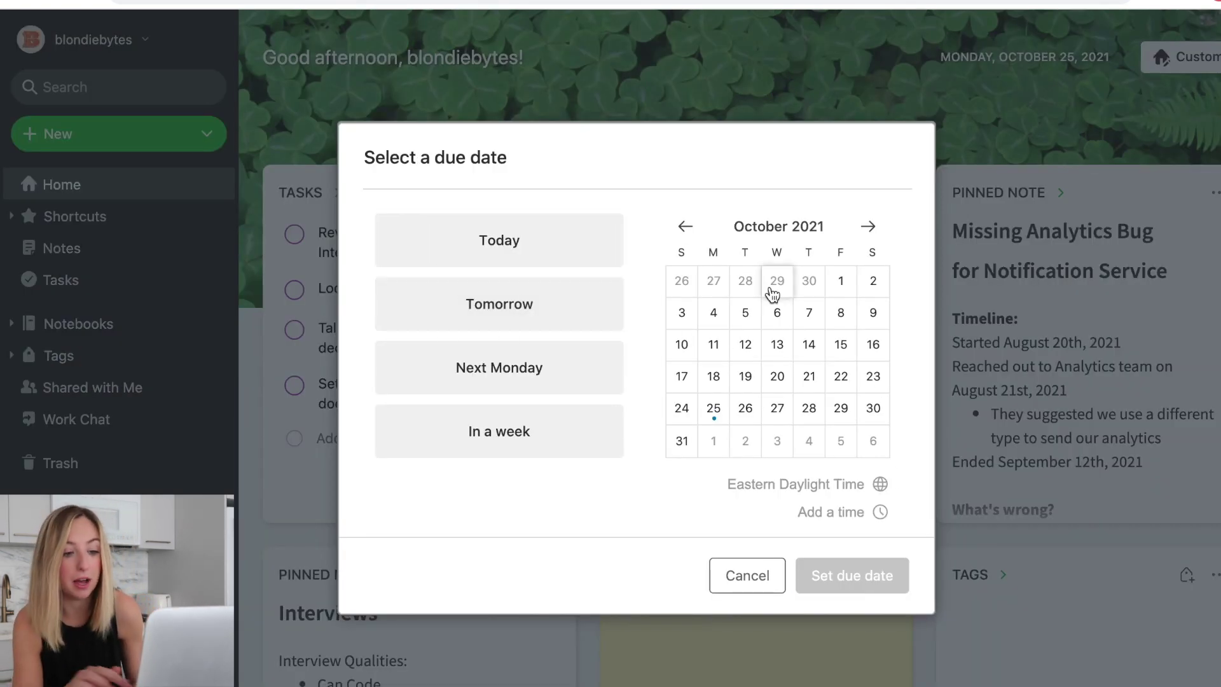
left_click(744, 572)
key("Escape")
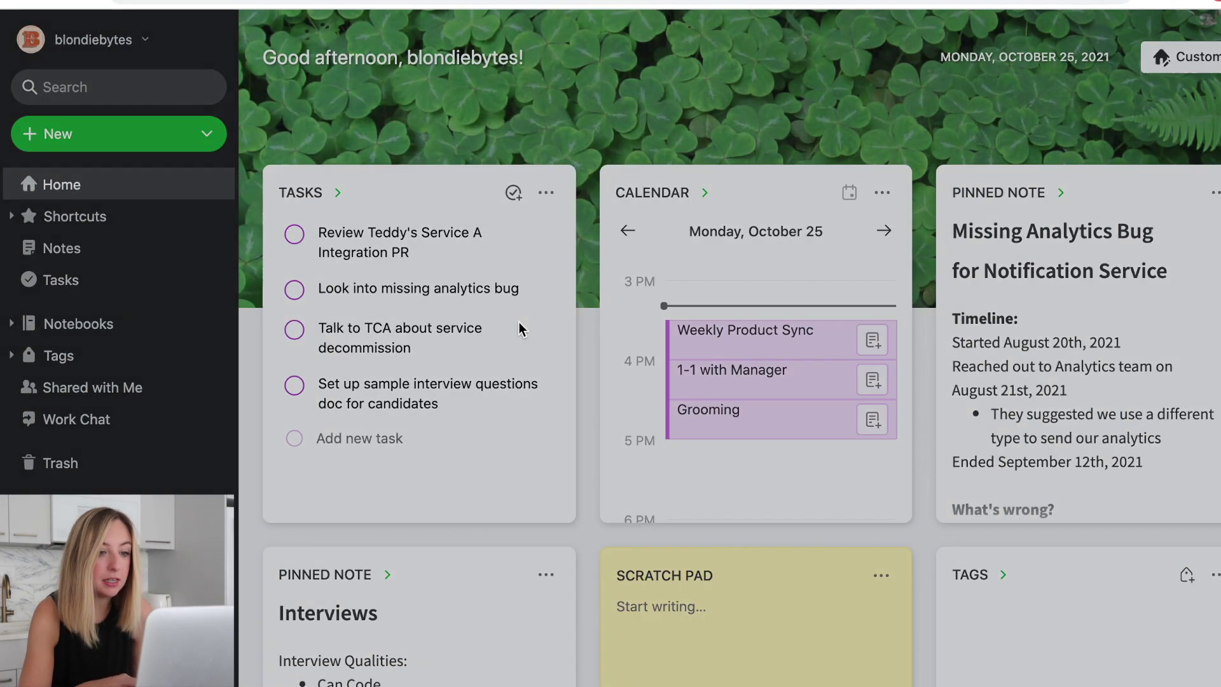
left_click(518, 329)
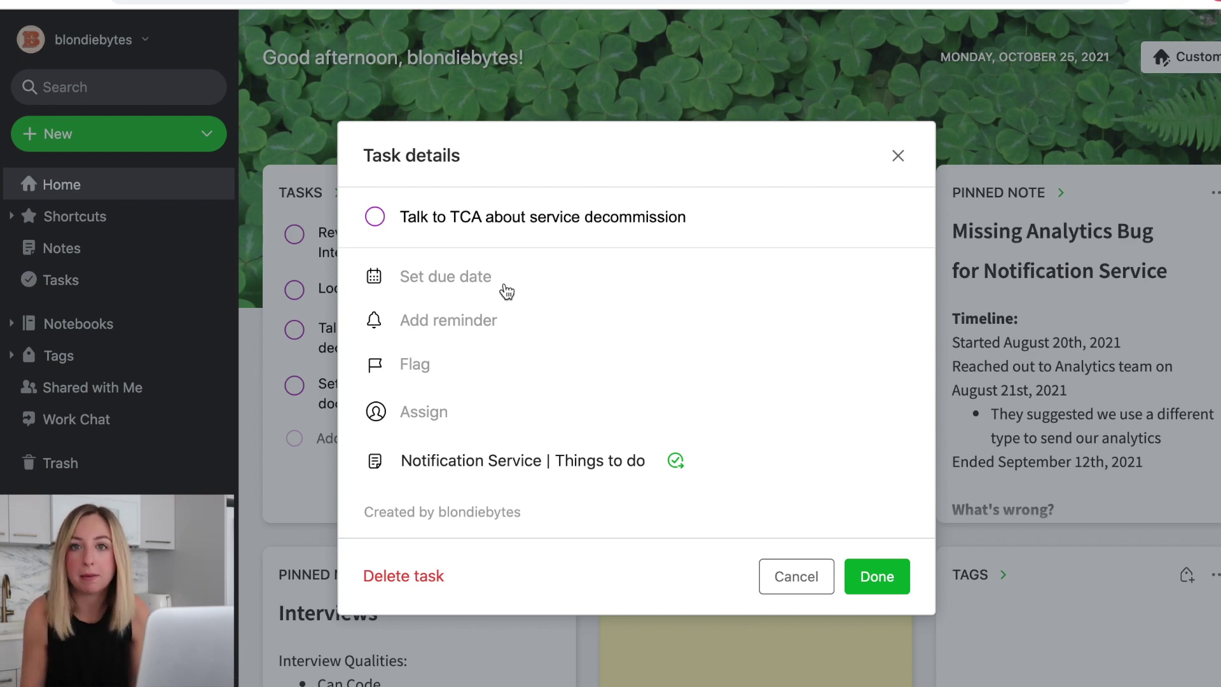
key("Escape")
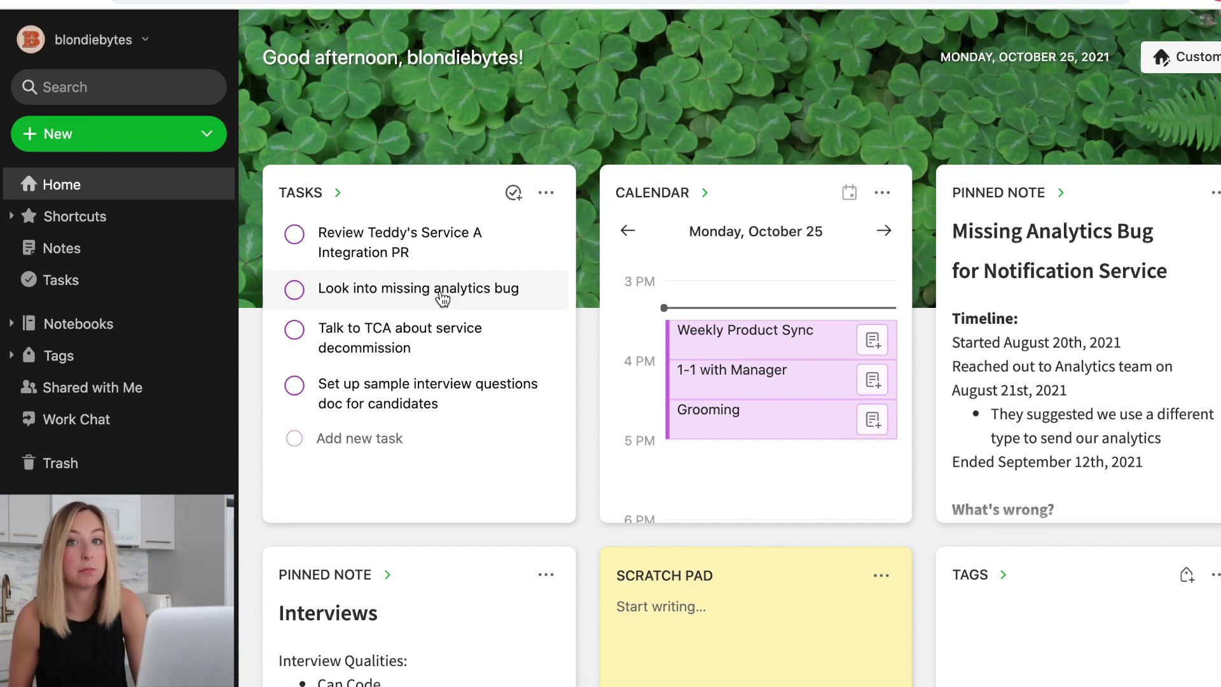
left_click(513, 192)
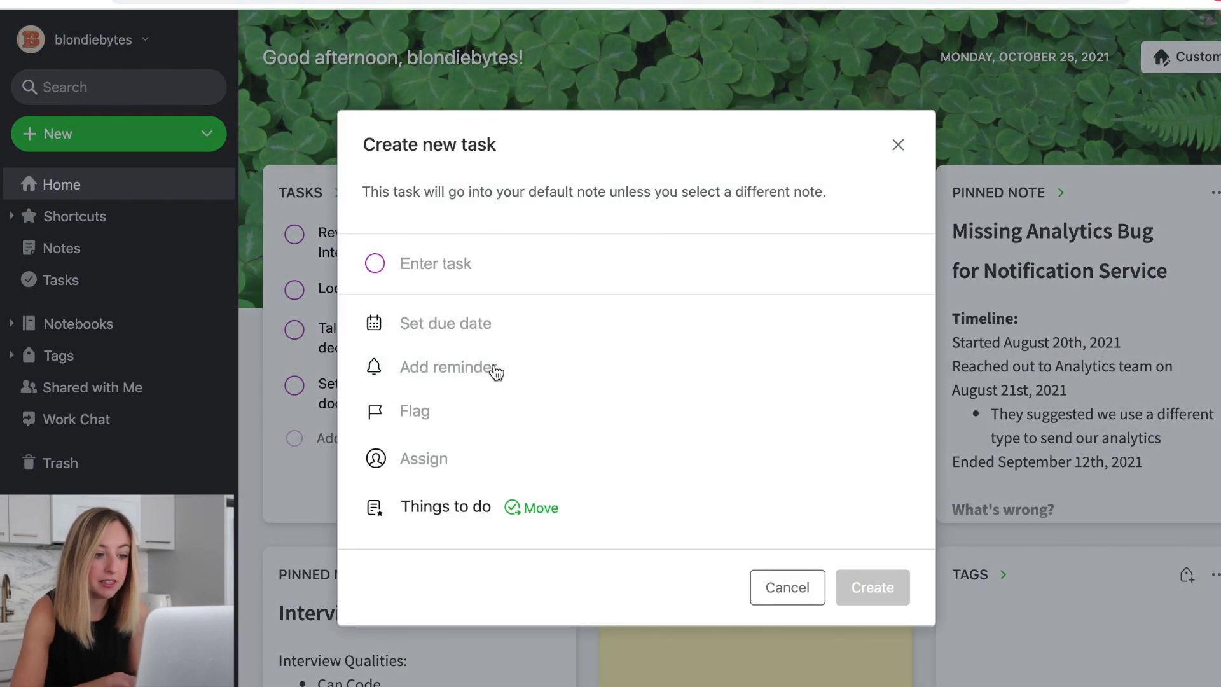
left_click(897, 146)
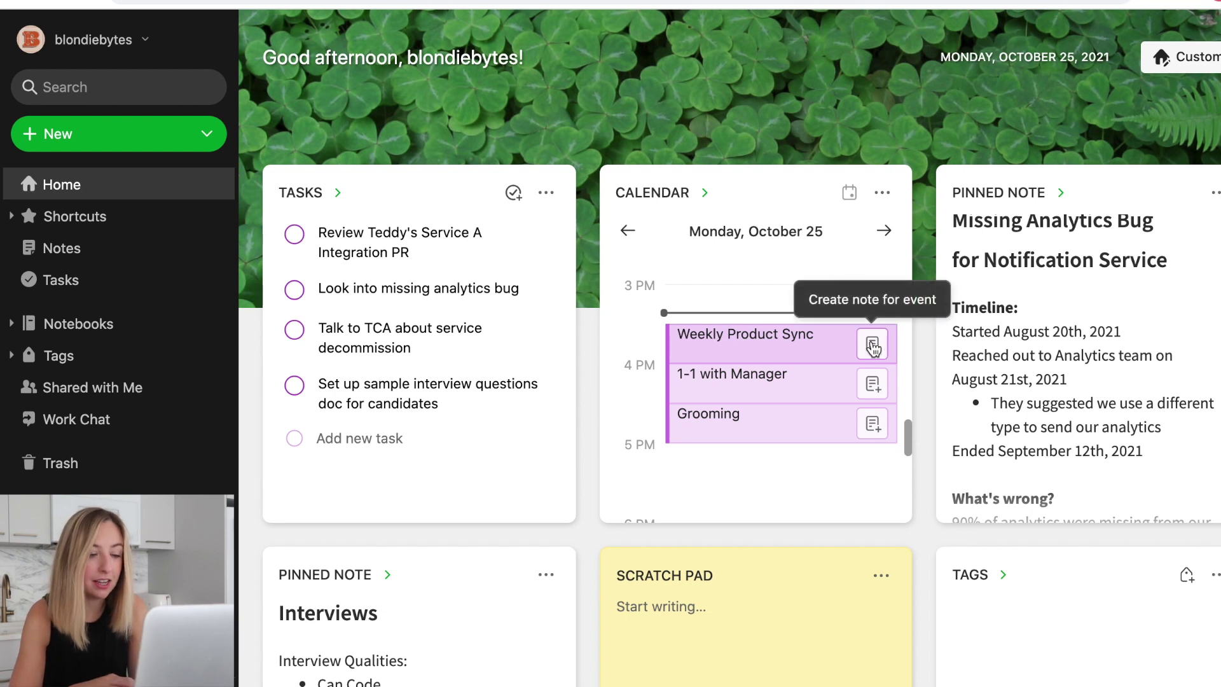
Create a meeting note for the Weekly Product Sync event and move it into the Product Meetings notebook.
left_click(872, 345)
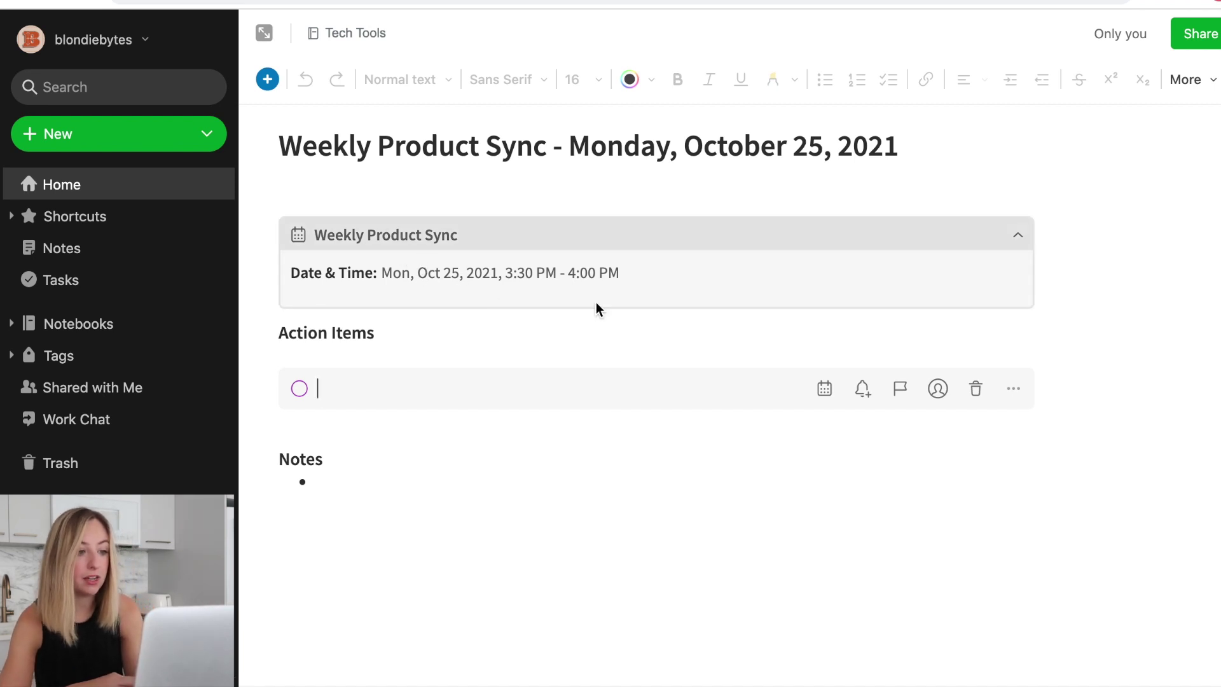
left_click(394, 481)
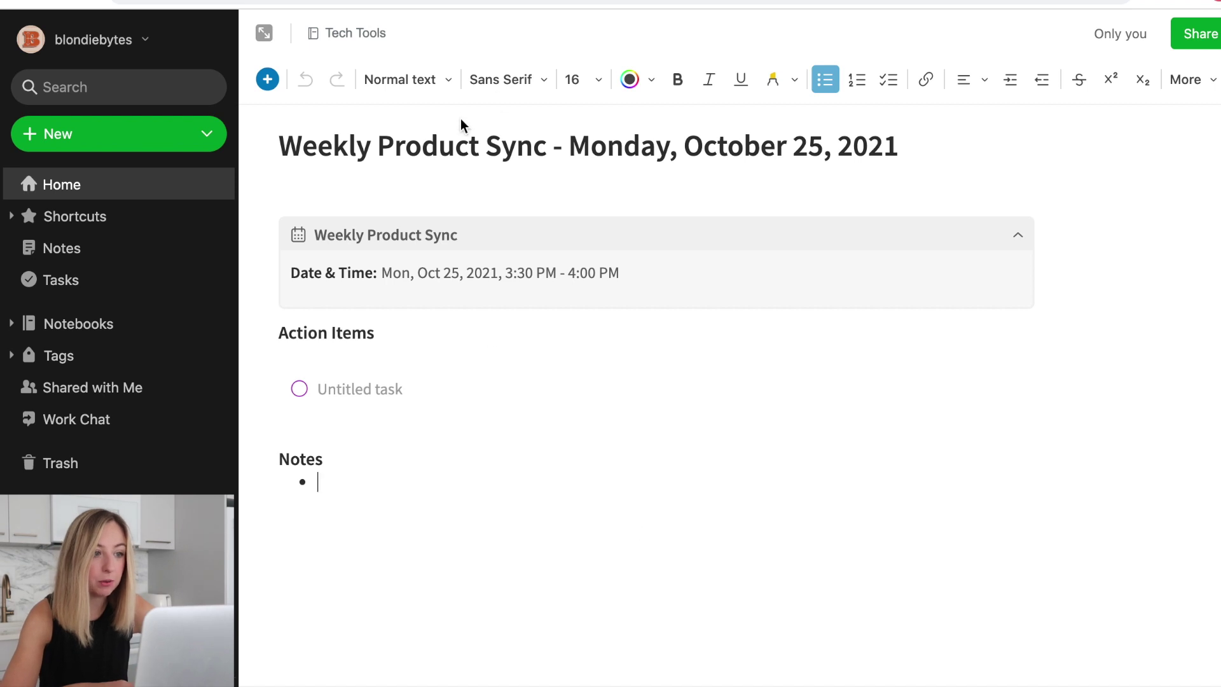
mouse_move(356, 33)
left_click(407, 39)
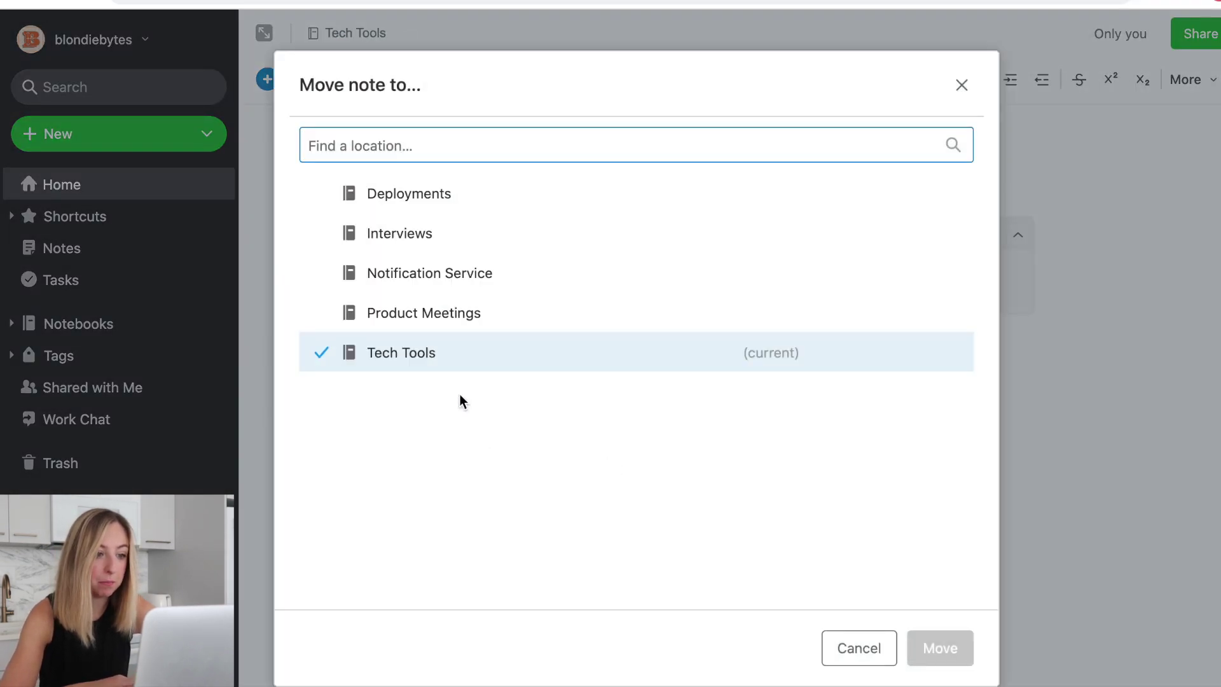
left_click(469, 315)
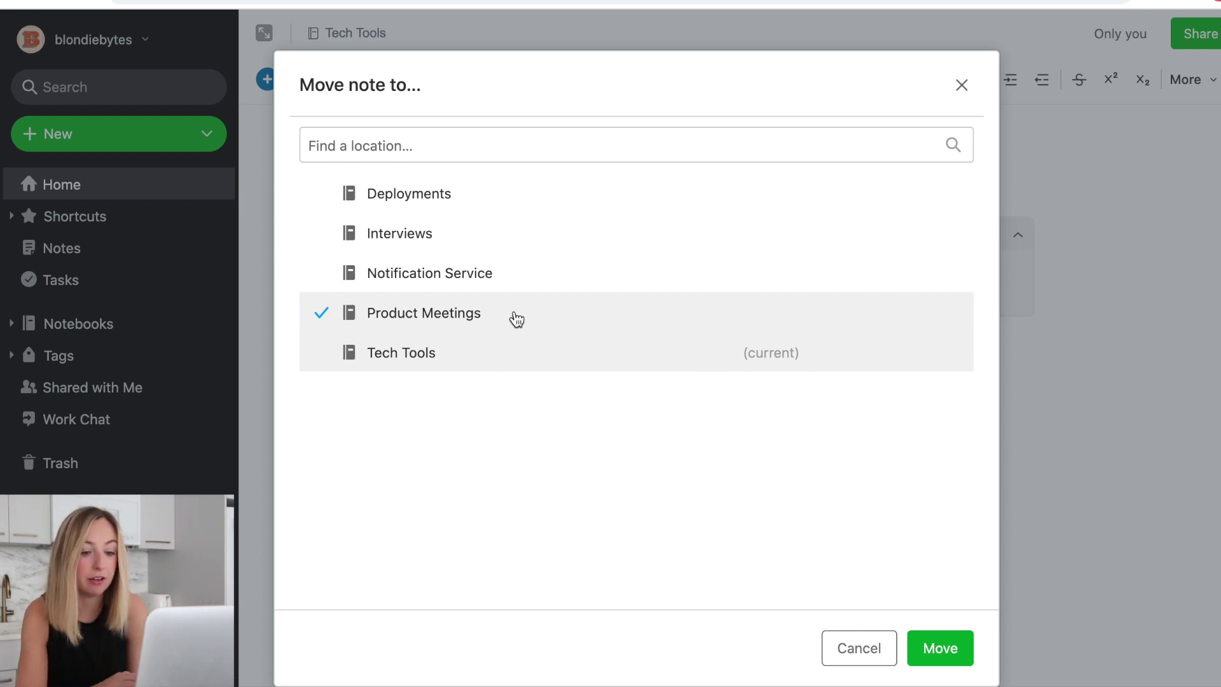
left_click(940, 648)
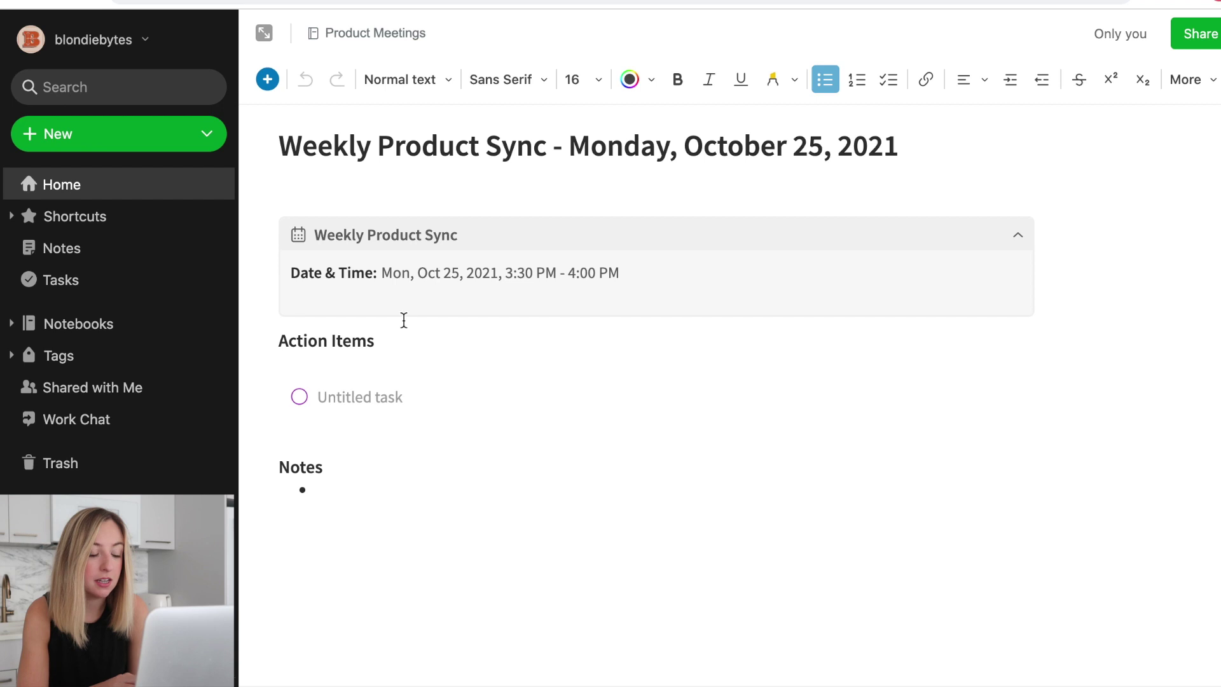
Add the action item 'Change ENUM to include a new account status (User story)', then open Notification Service.
left_click(414, 395)
type("Change enum")
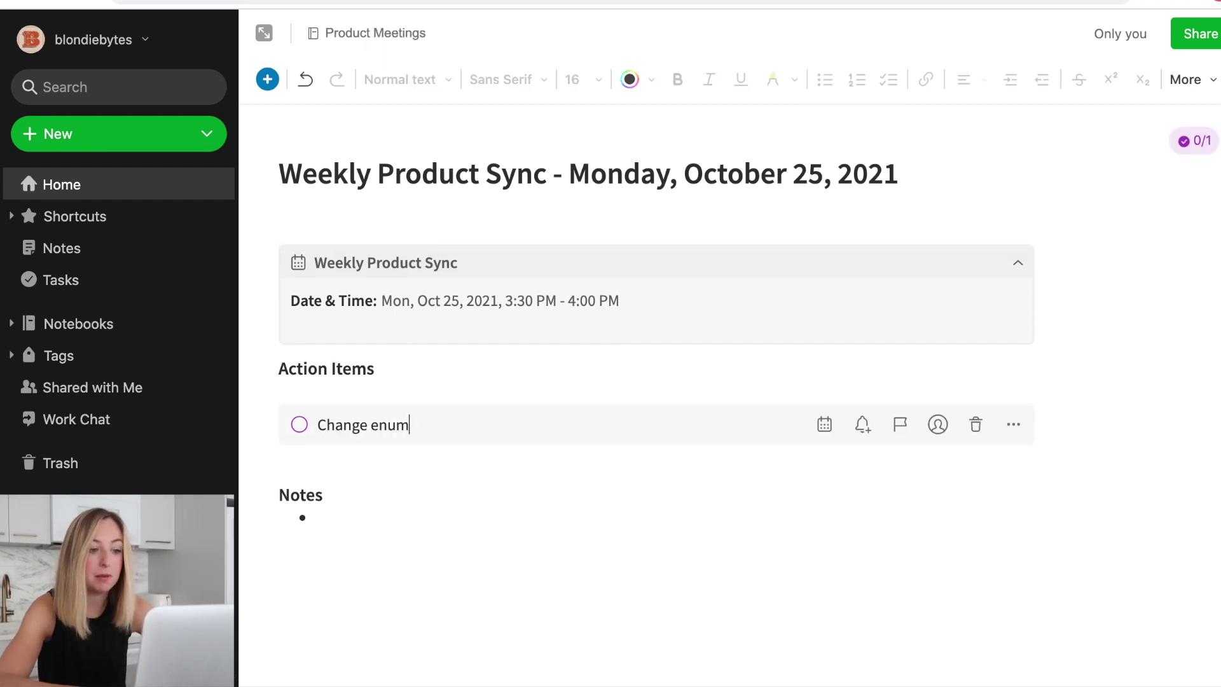
key("BackSpace")
key("BackSpace")
key("BackSpace")
key("BackSpace")
type("ENUM")
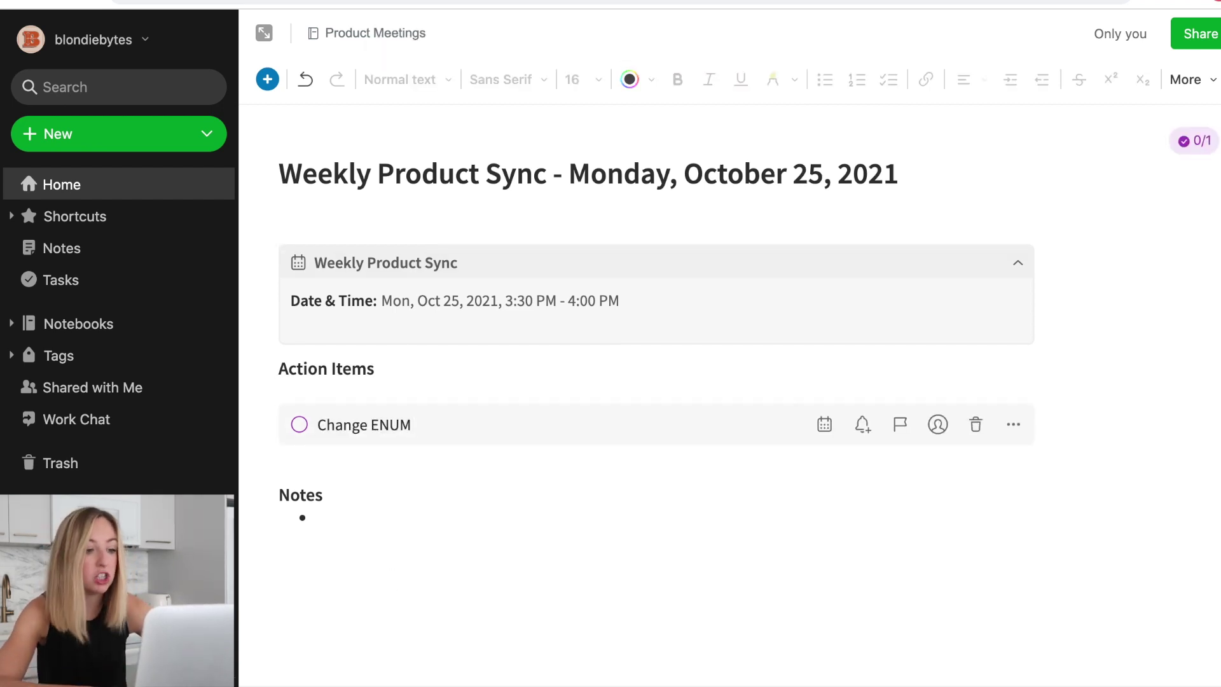
type(" to include a ")
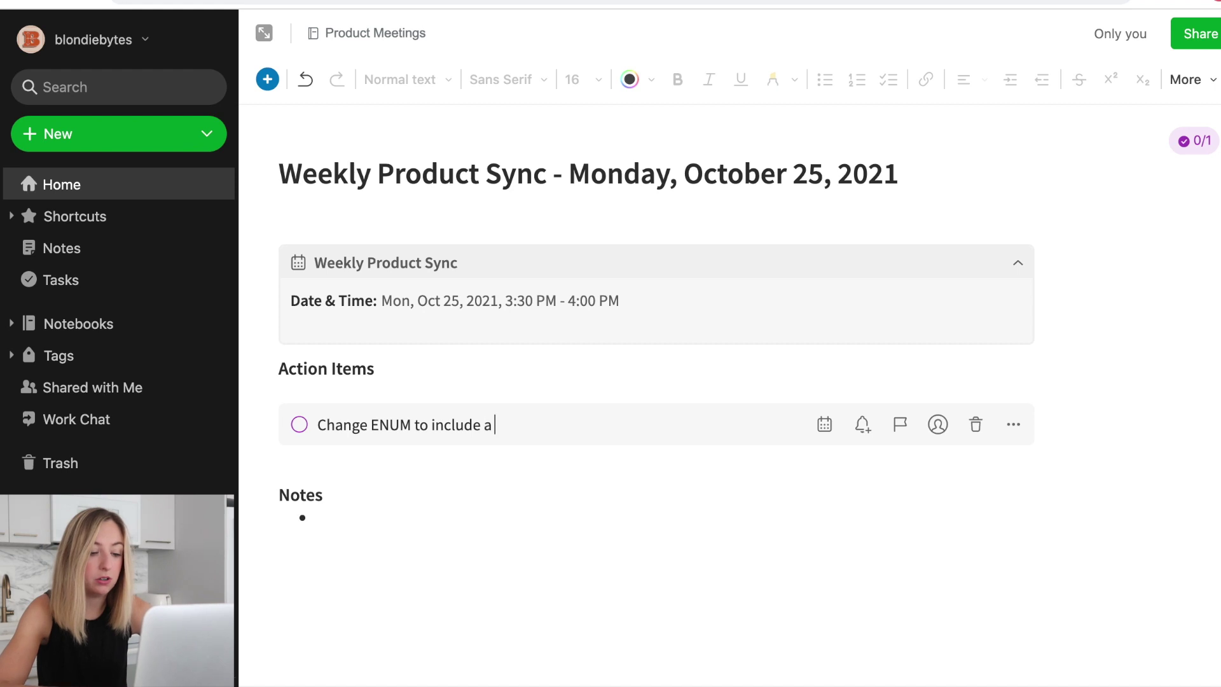
type("new st")
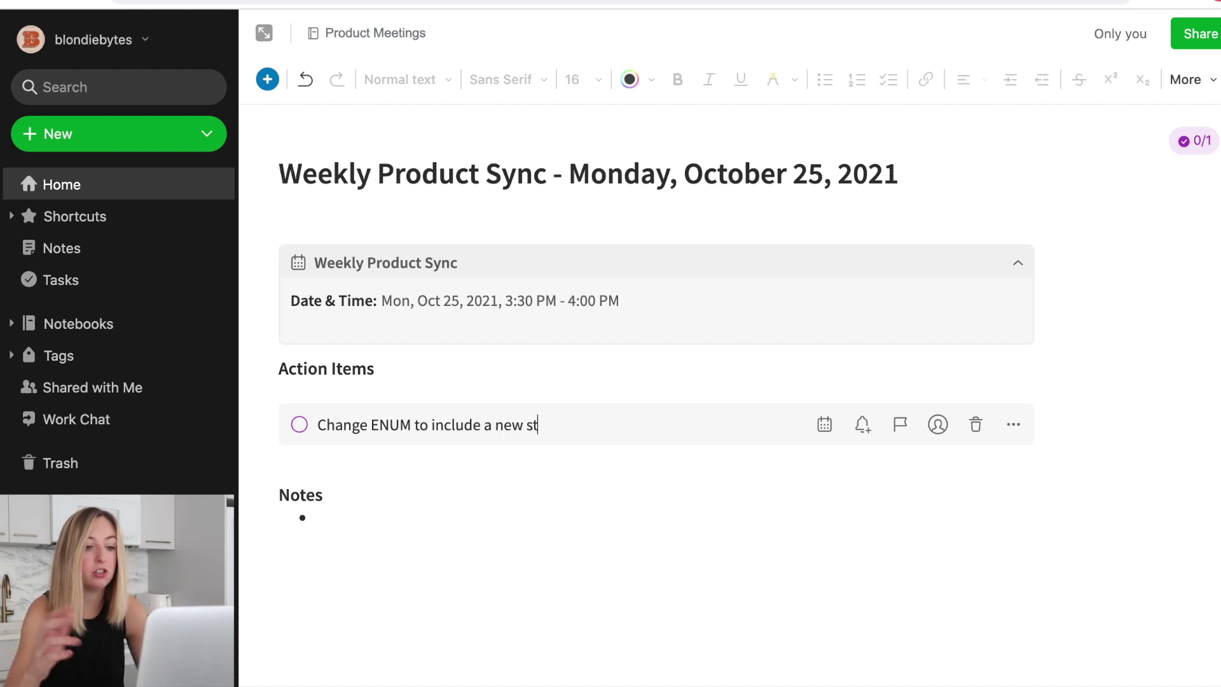
type("atus")
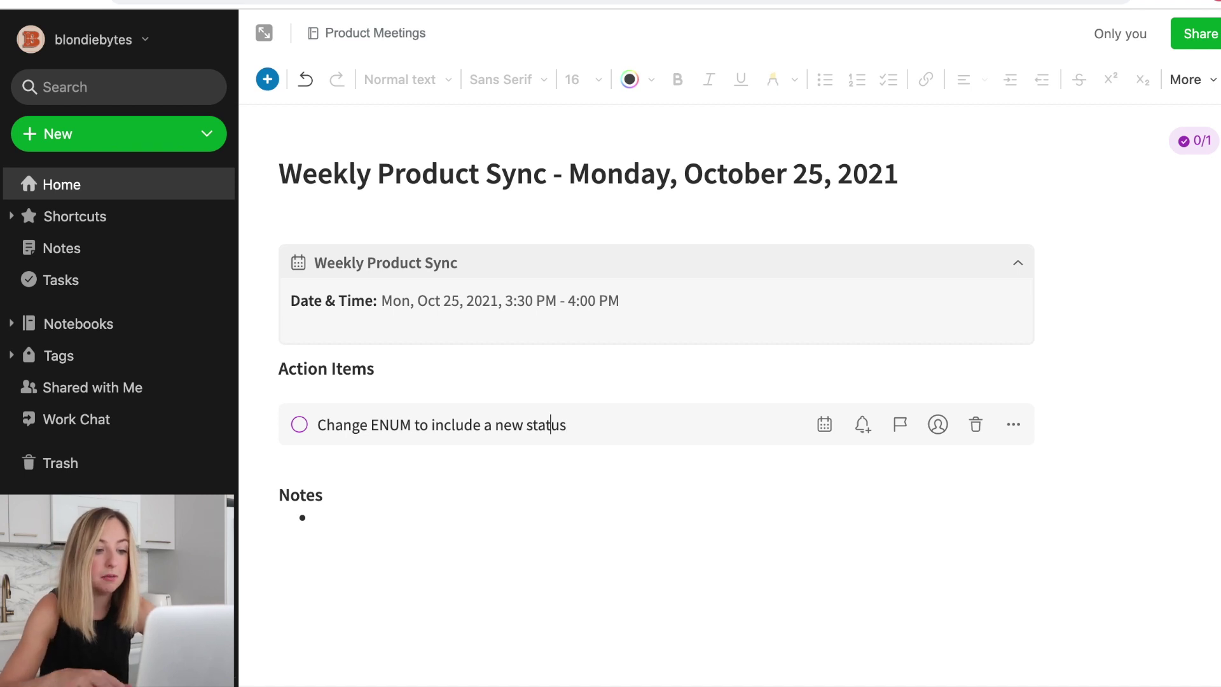
left_click(526, 425)
type("account")
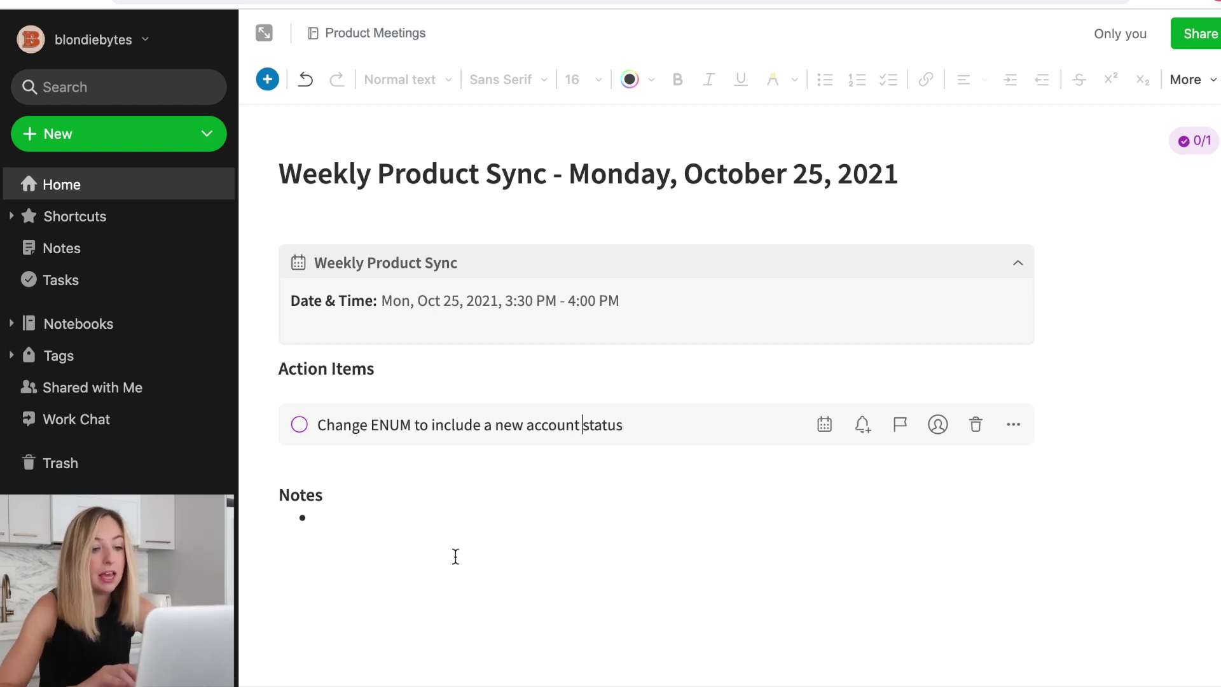
left_click(664, 427)
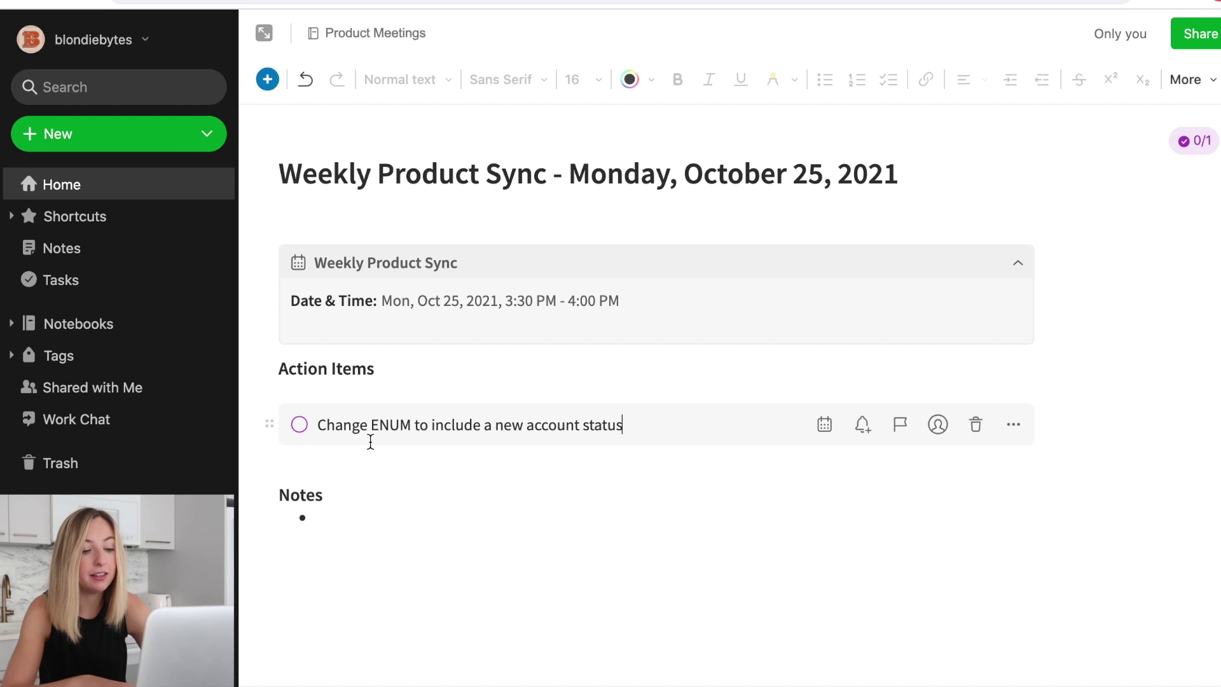
type("(")
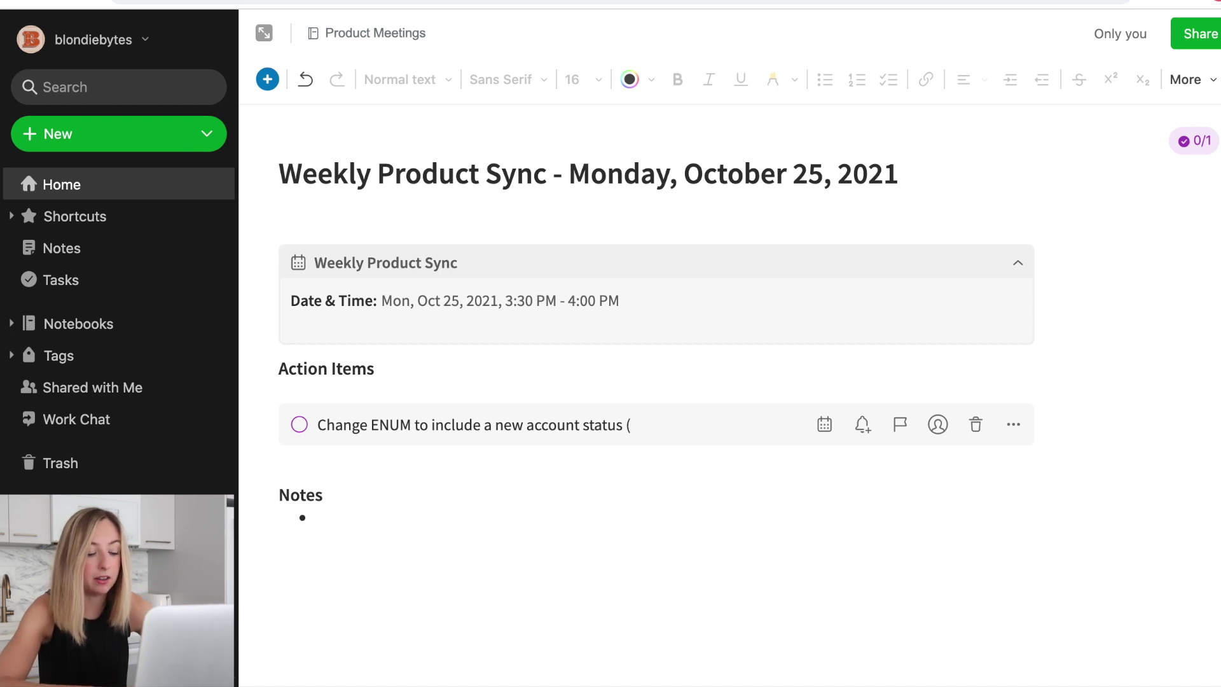
type("User story")
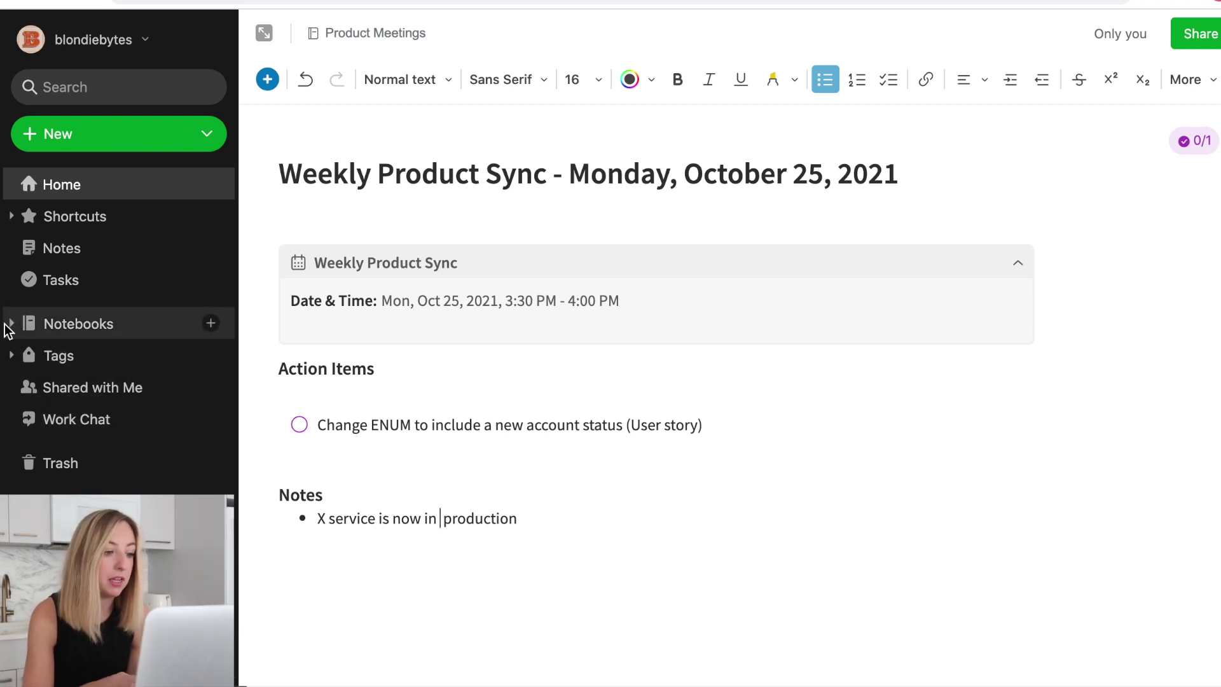
left_click(7, 327)
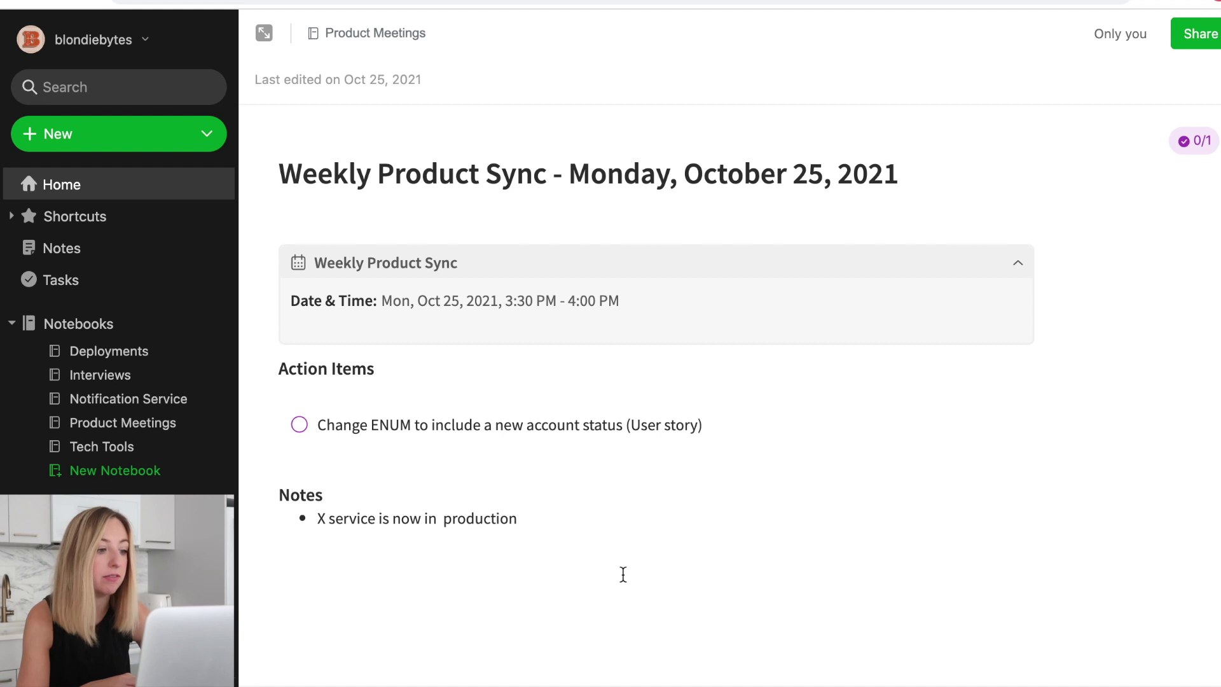
left_click(156, 403)
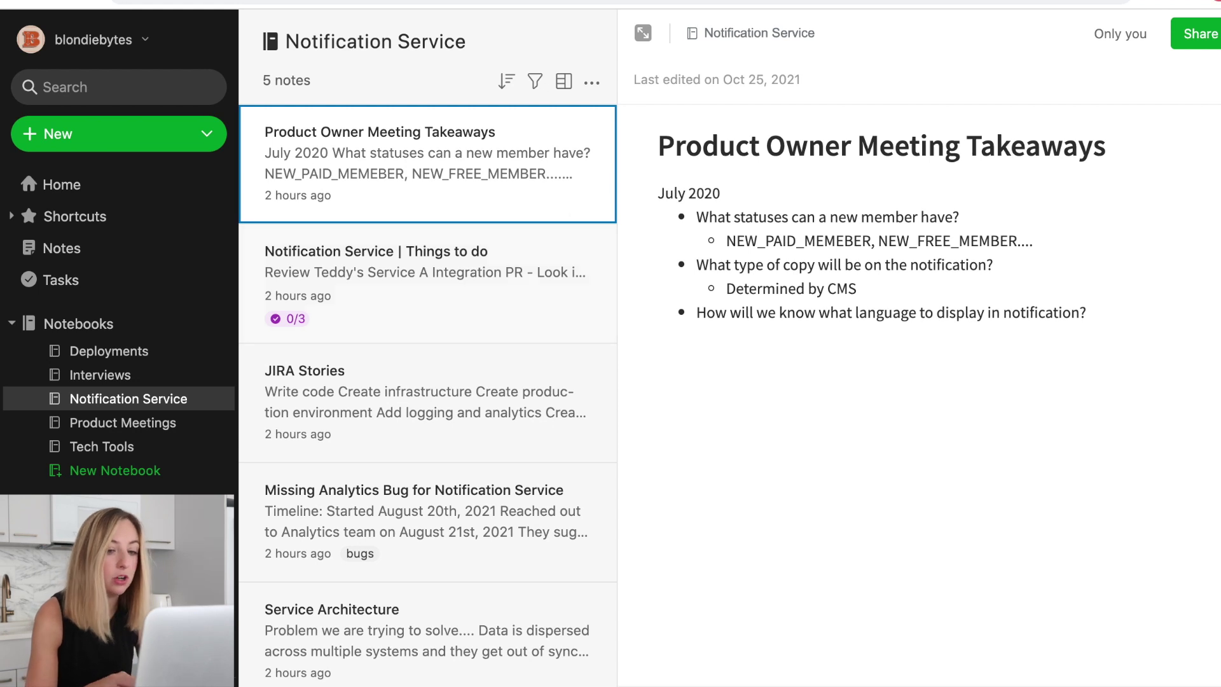
Place the caret after 'Determined by CMS', then at the end of the first bullet.
left_click(1009, 288)
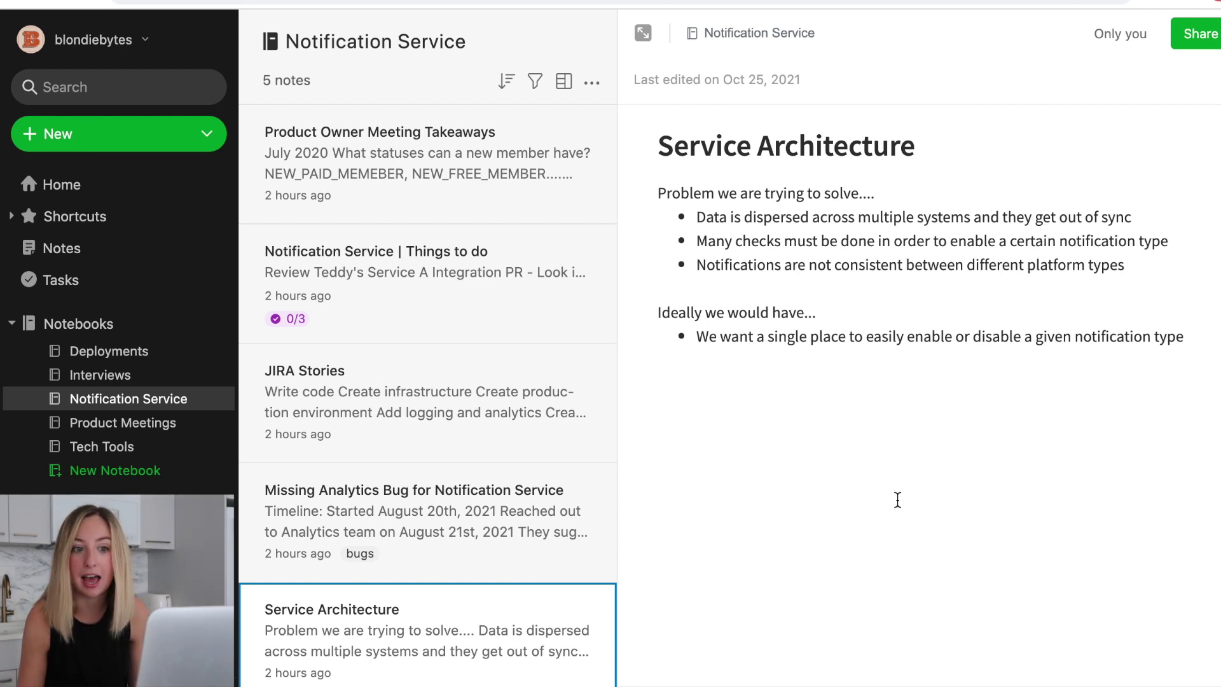
left_click(1146, 221)
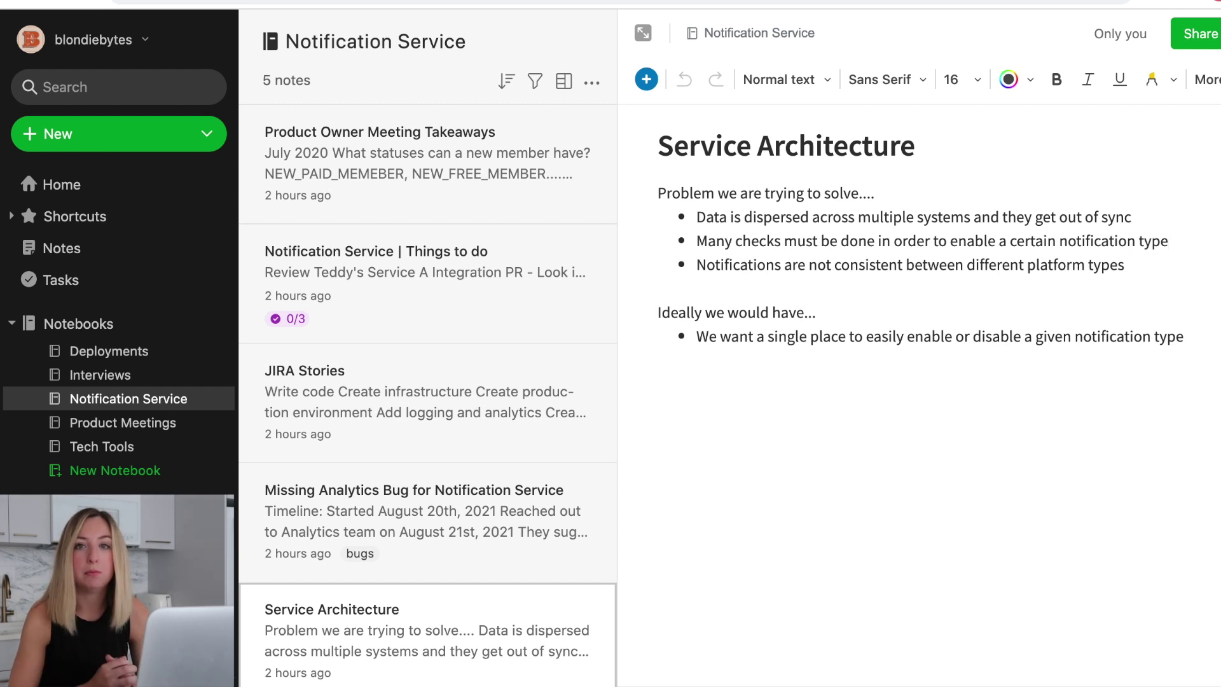
left_click(1193, 280)
left_click(1165, 270)
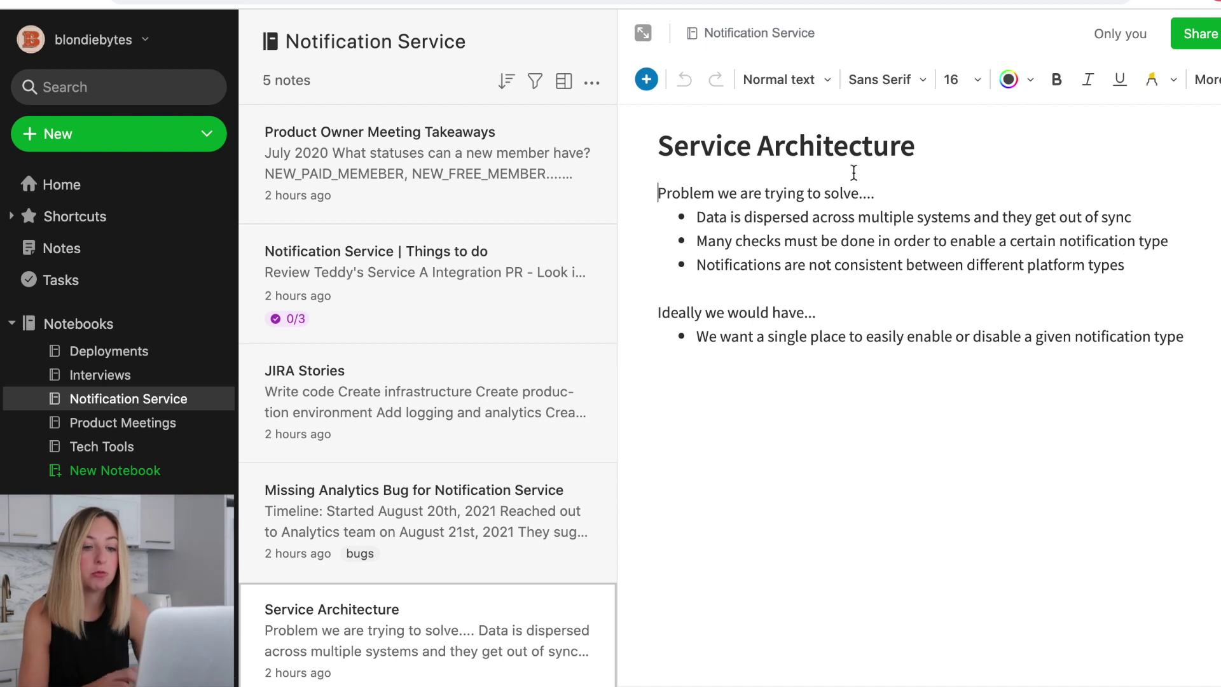
key("Down")
key("shift+alt+Right")
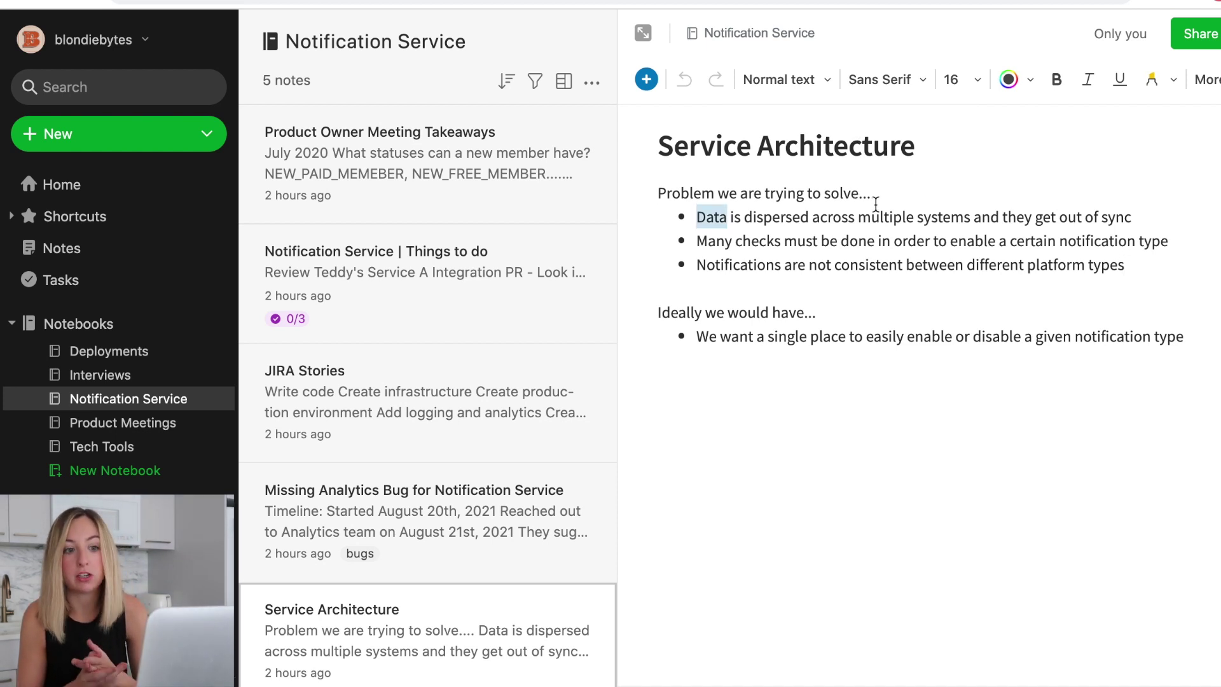
left_click(826, 353)
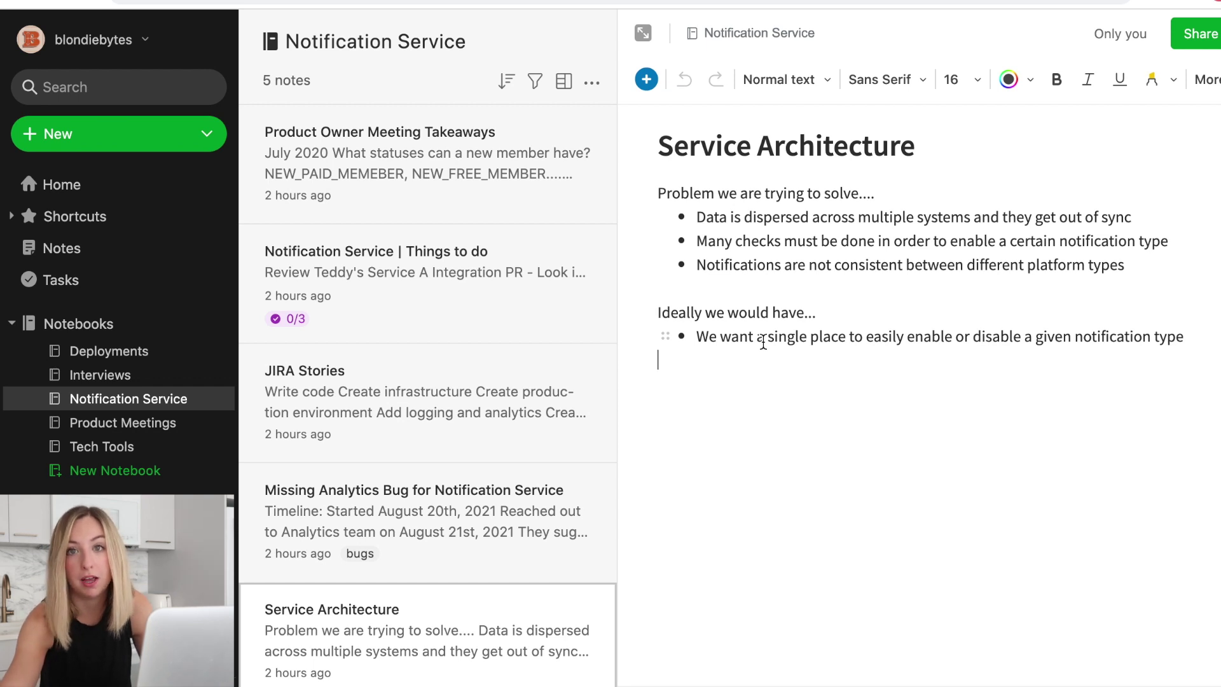
left_click(563, 445)
Open the Missing Analytics Bug for Notification Service note and try a quick search, then clear it.
left_click(561, 512)
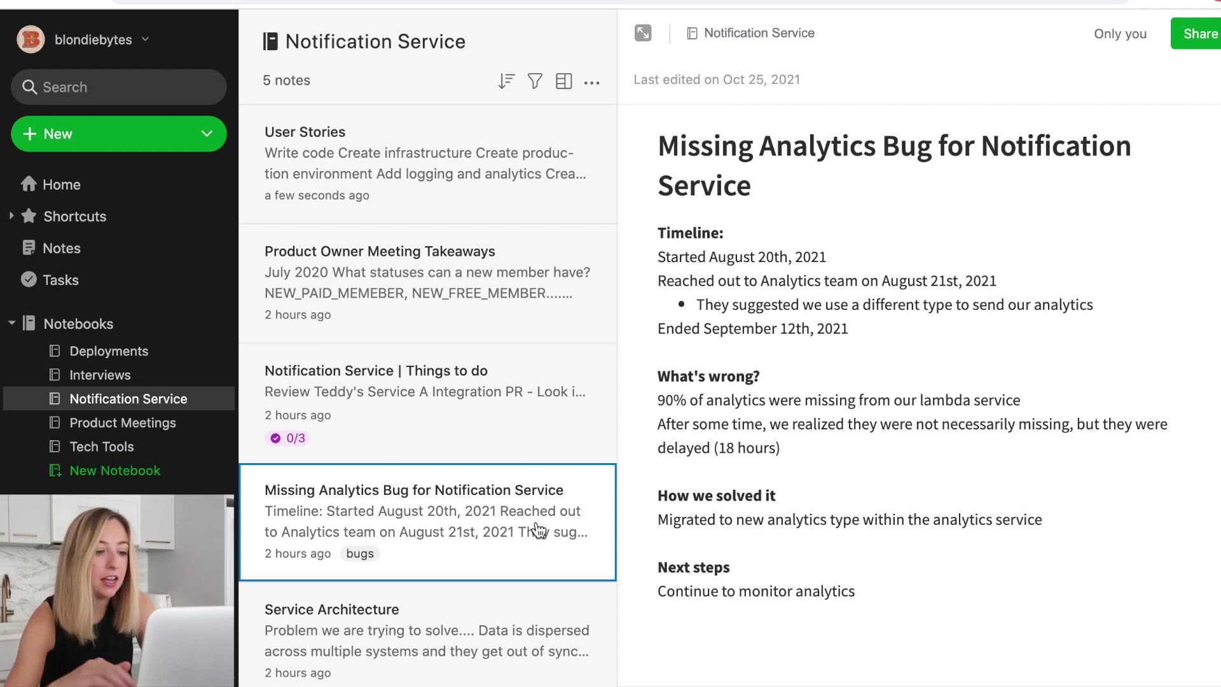
left_click(113, 75)
type("an")
key("BackSpace")
key("BackSpace")
type("a")
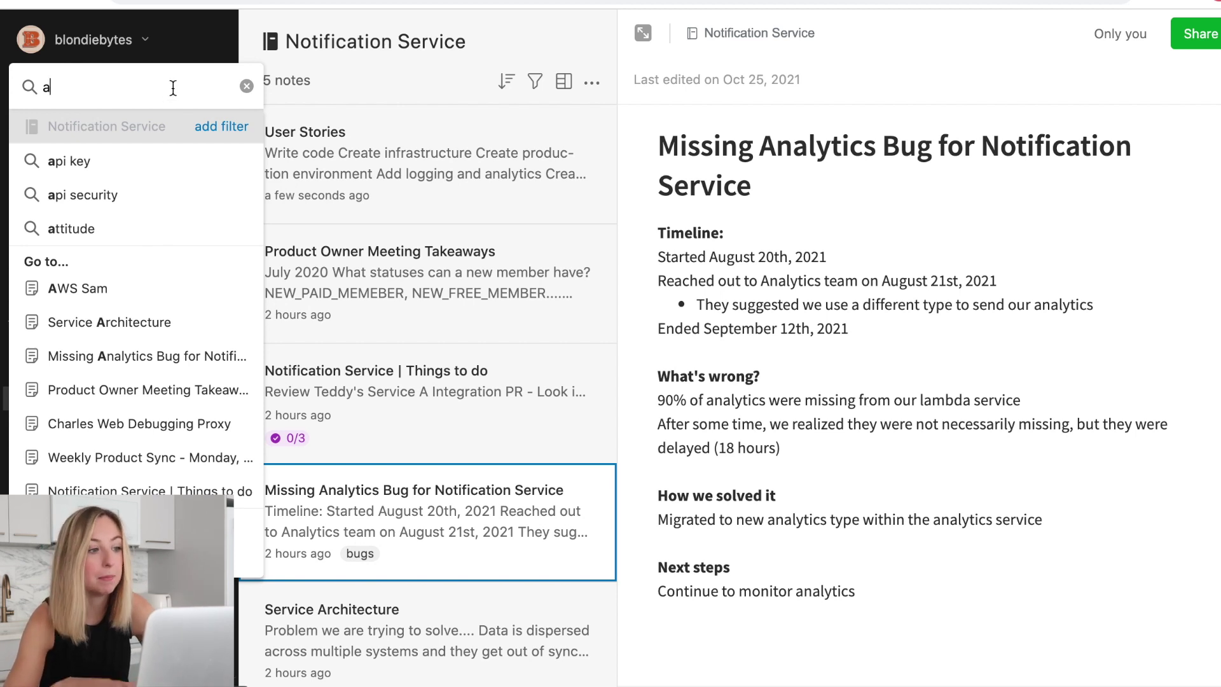
key("BackSpace")
Review the bug note's Timeline, What's wrong? and Next steps sections, then open the Things to do note.
left_click(751, 234)
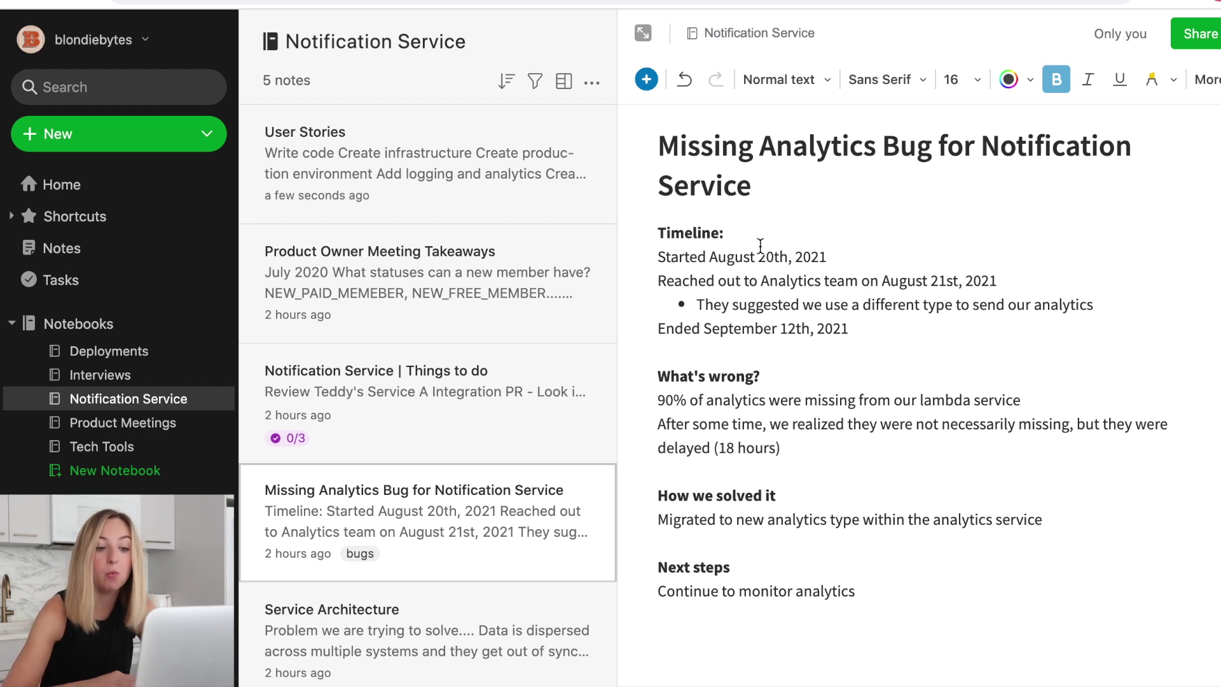
left_click(770, 372)
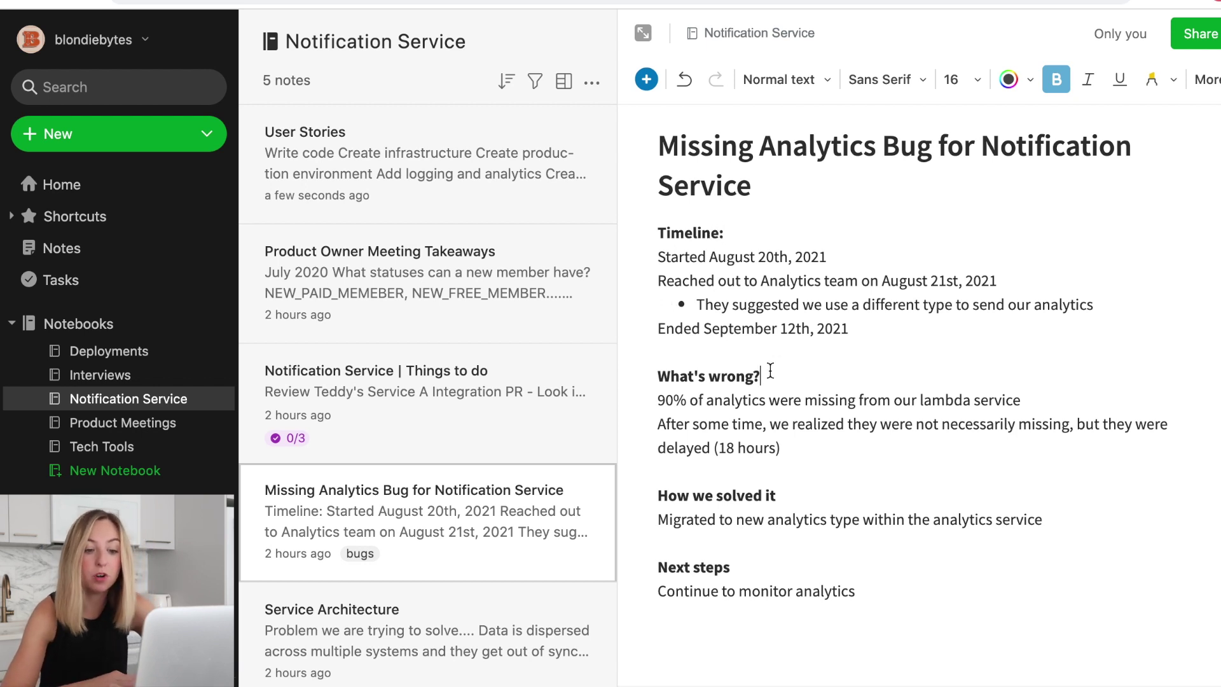
left_click(801, 562)
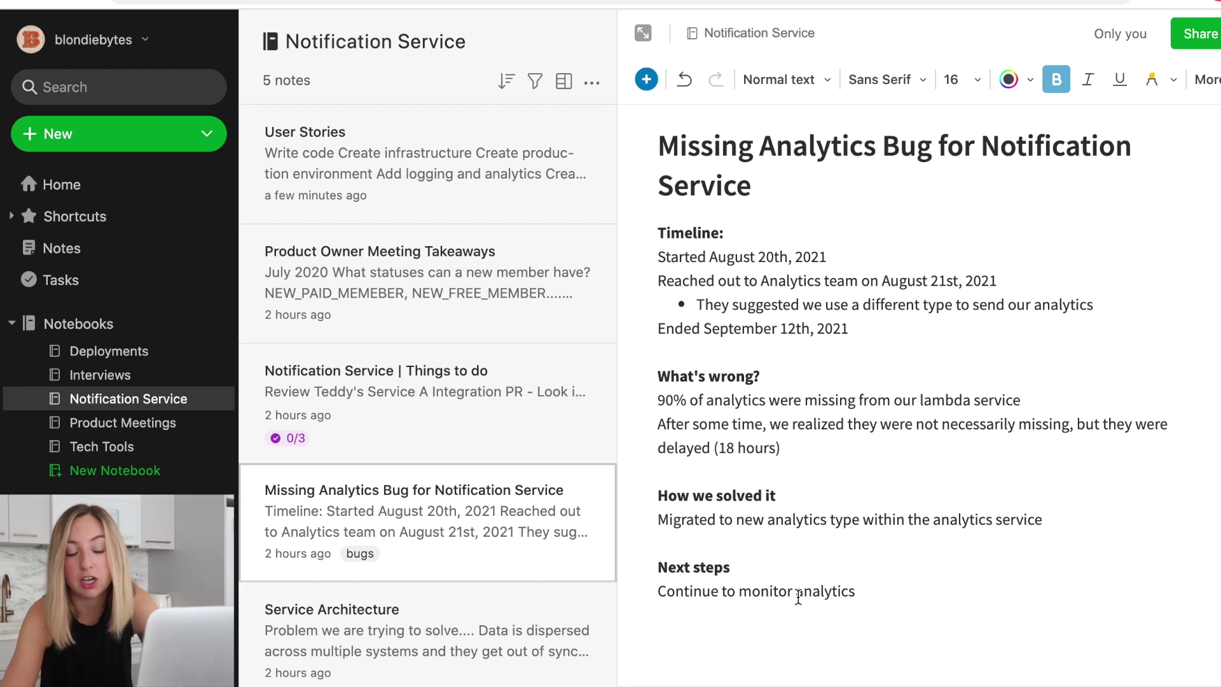
left_click(436, 390)
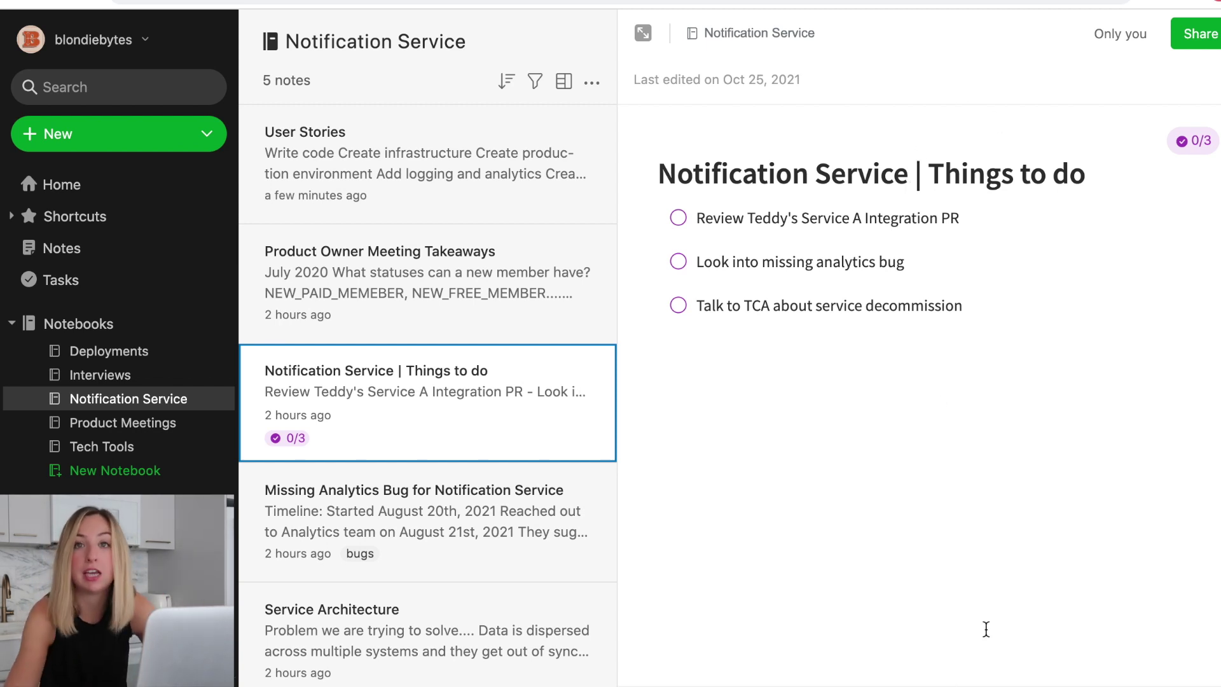
Open the Assign dialog for the 'Look into missing analytics bug' task, then go to User Stories.
left_click(820, 262)
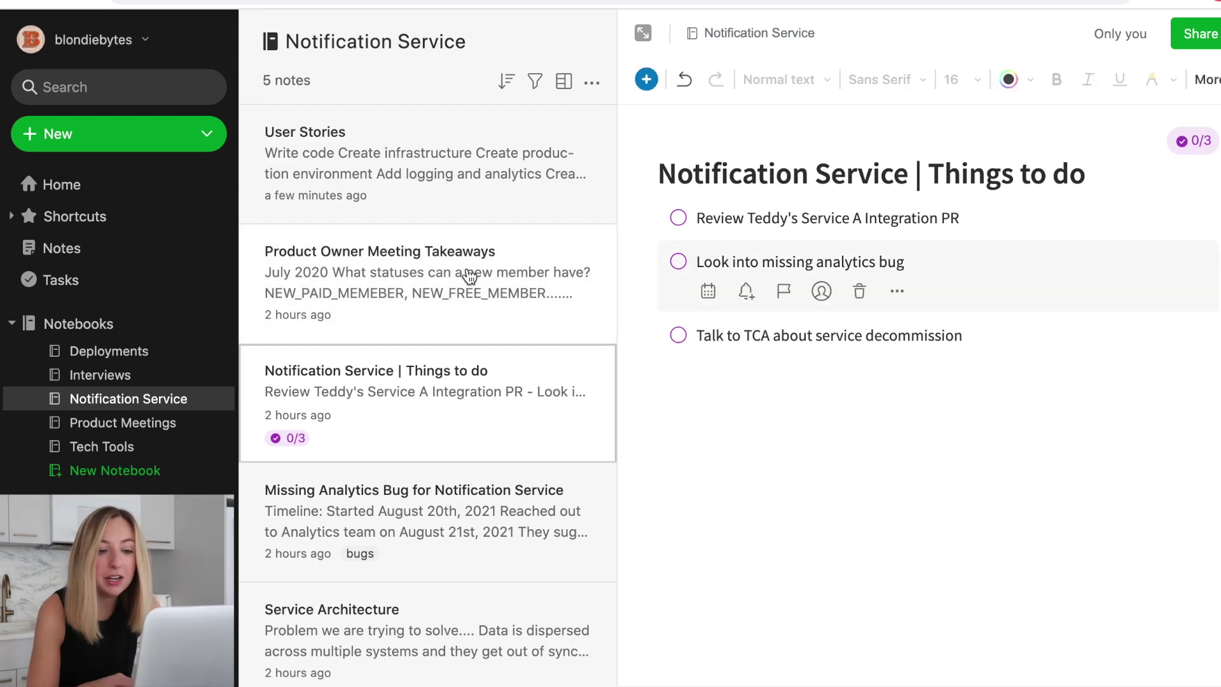
left_click(820, 291)
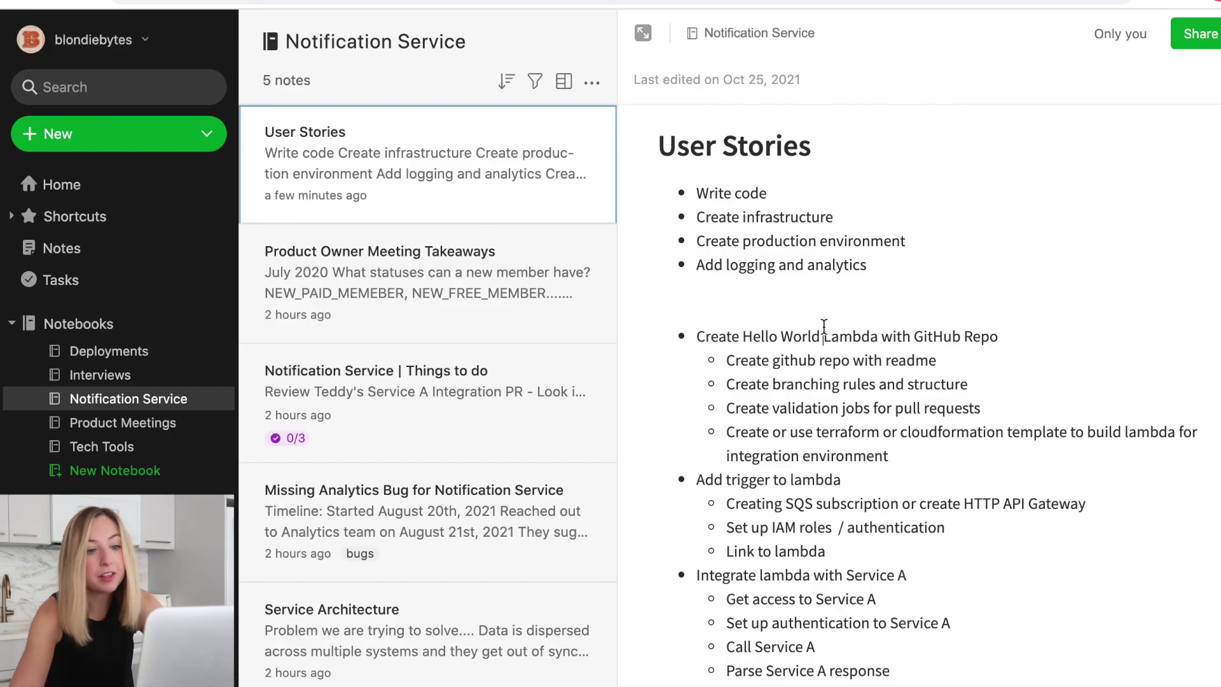
left_click(717, 305)
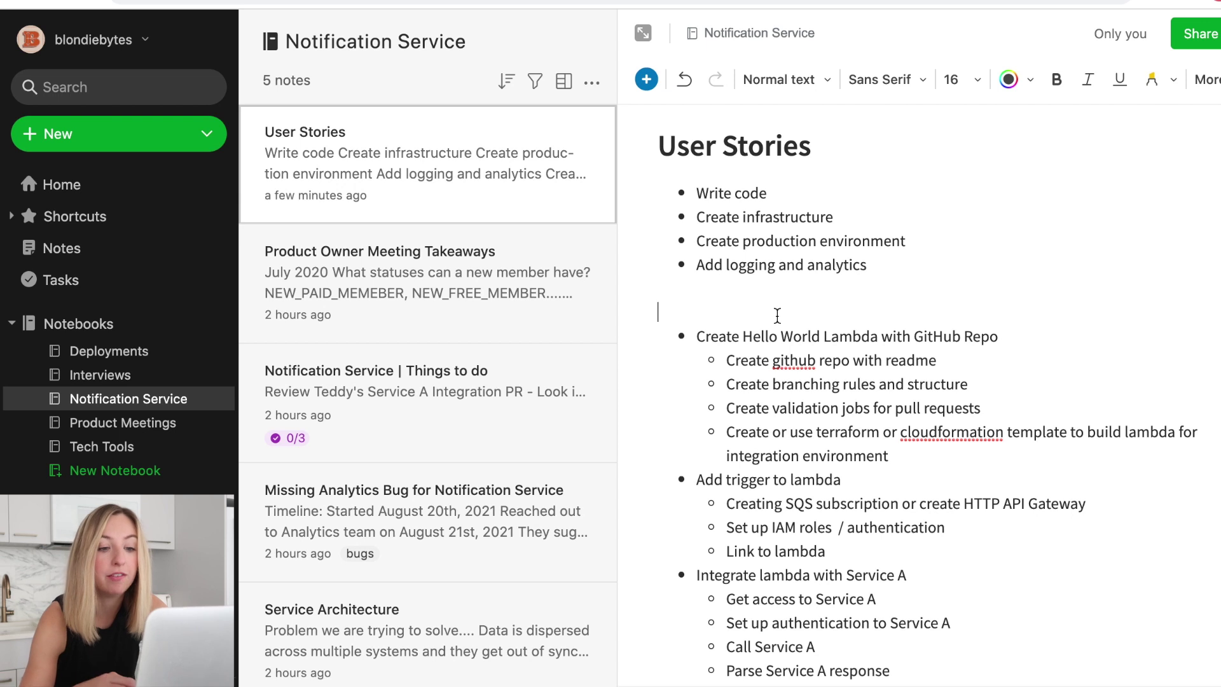
left_click_drag(890, 270, 589, 159)
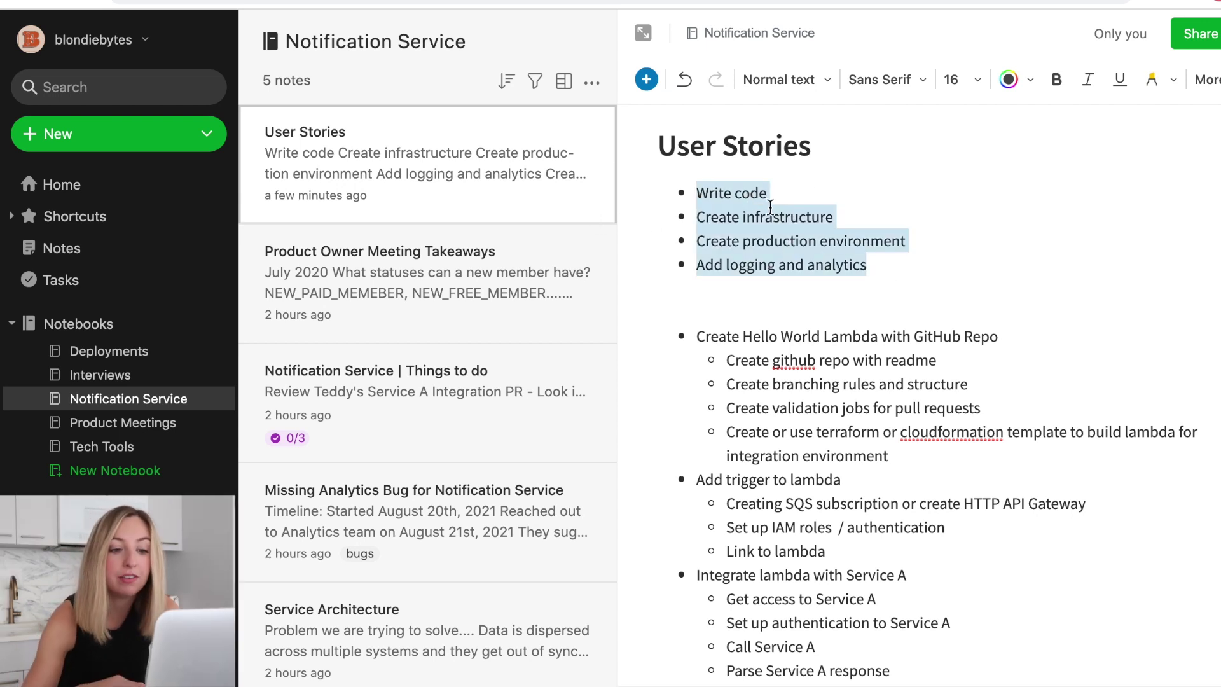
left_click(887, 280)
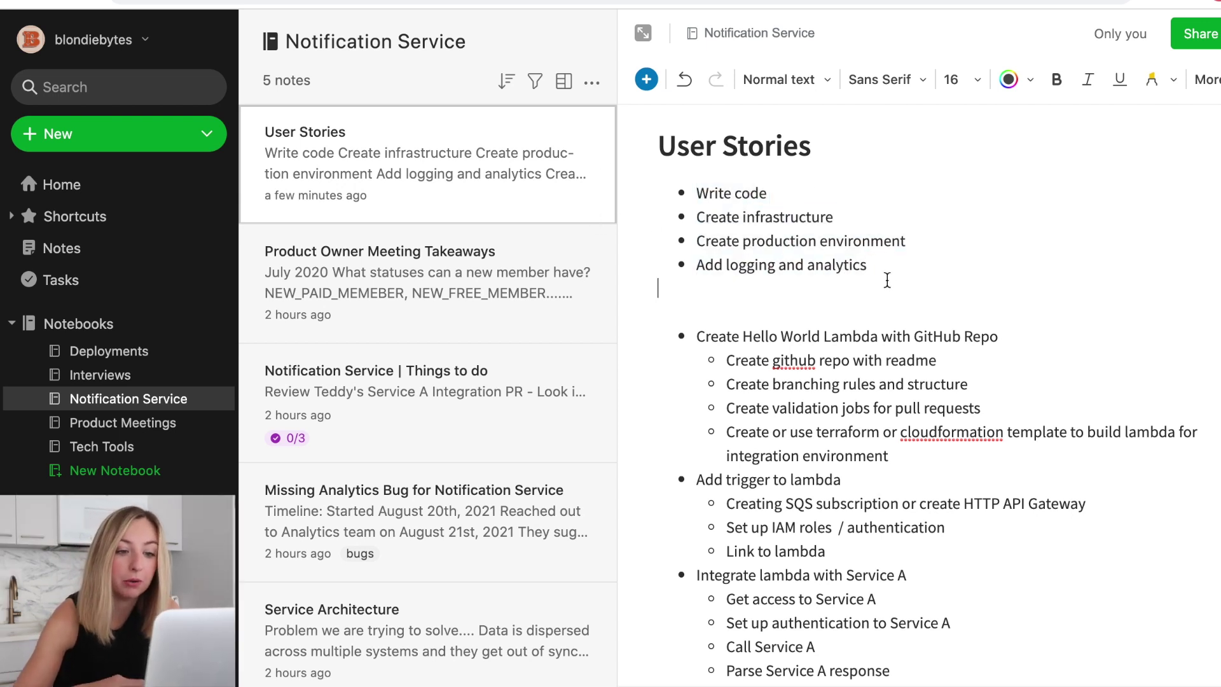
left_click(775, 192)
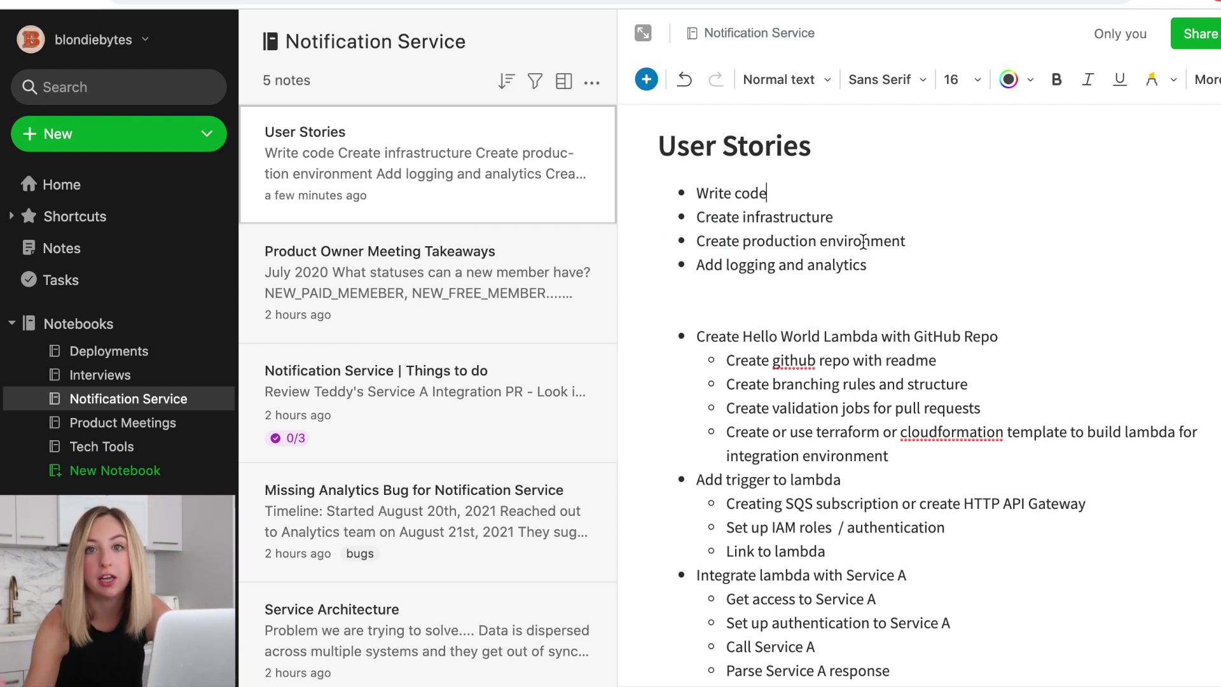
left_click(879, 214)
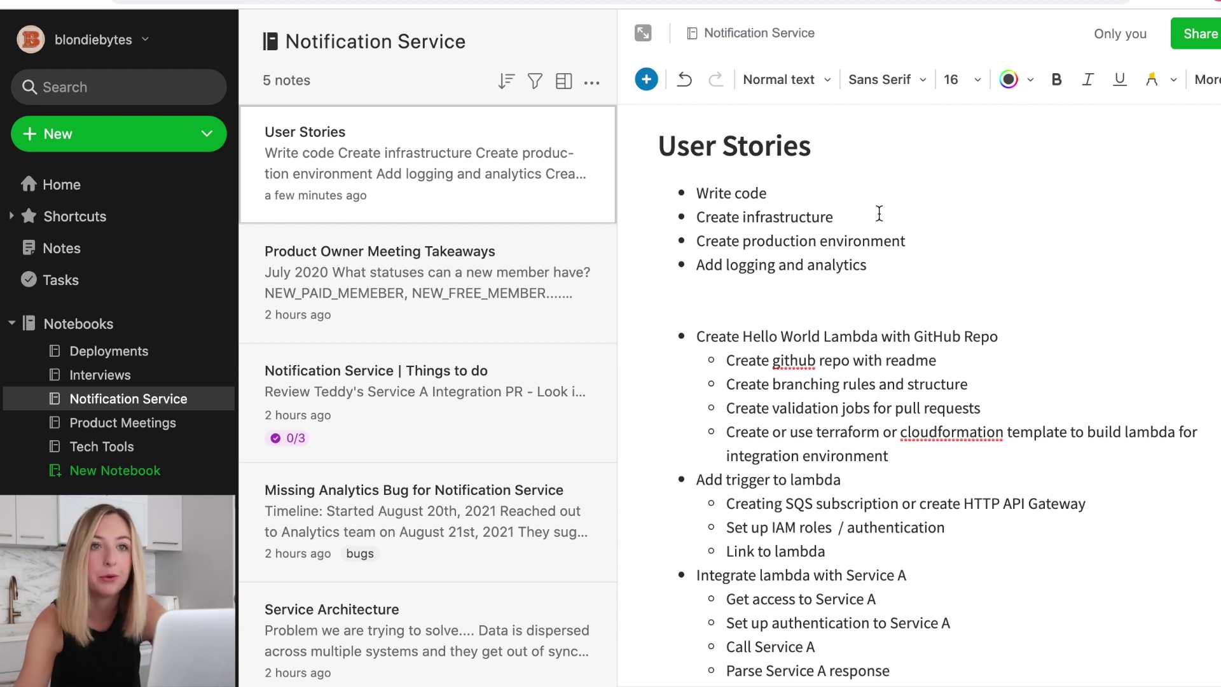
left_click(917, 243)
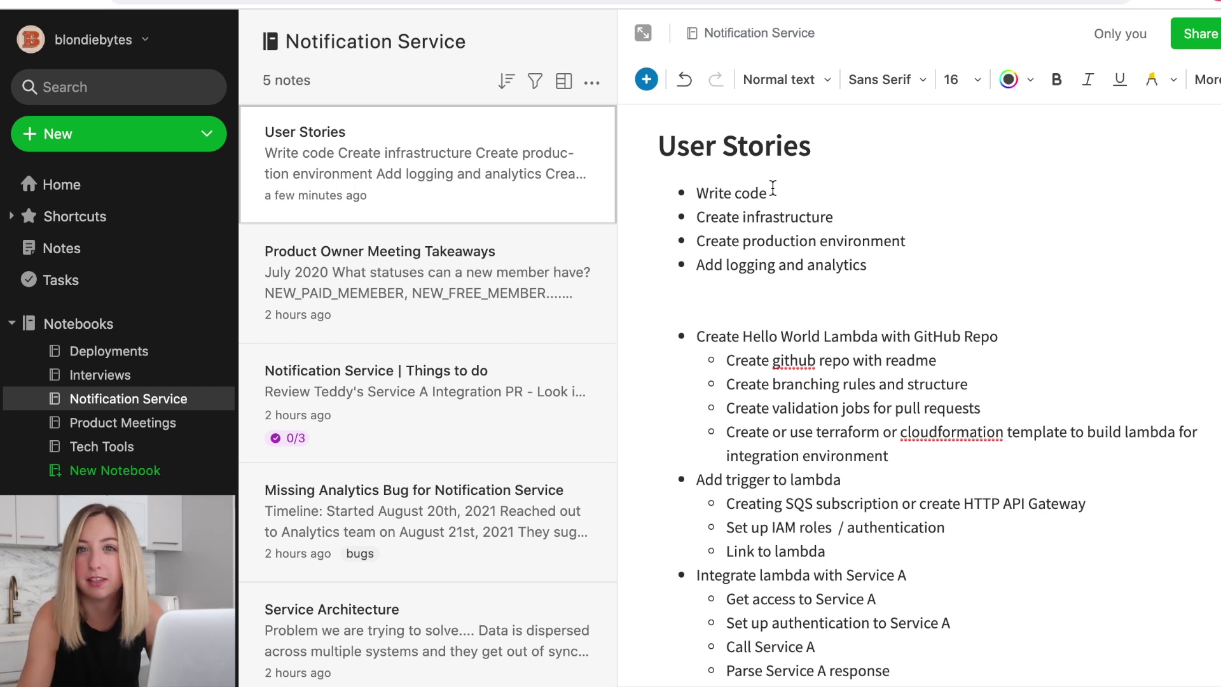
scroll(890, 242, "down", 3)
left_click(908, 207)
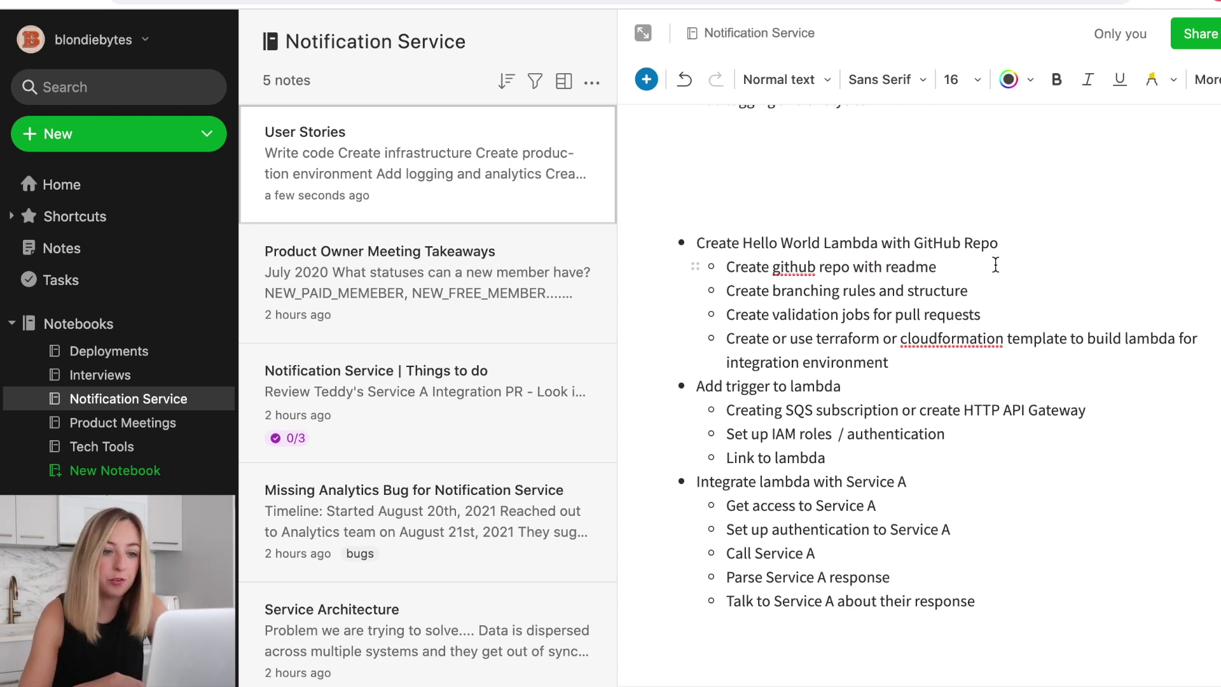
scroll(995, 264, "up", 3)
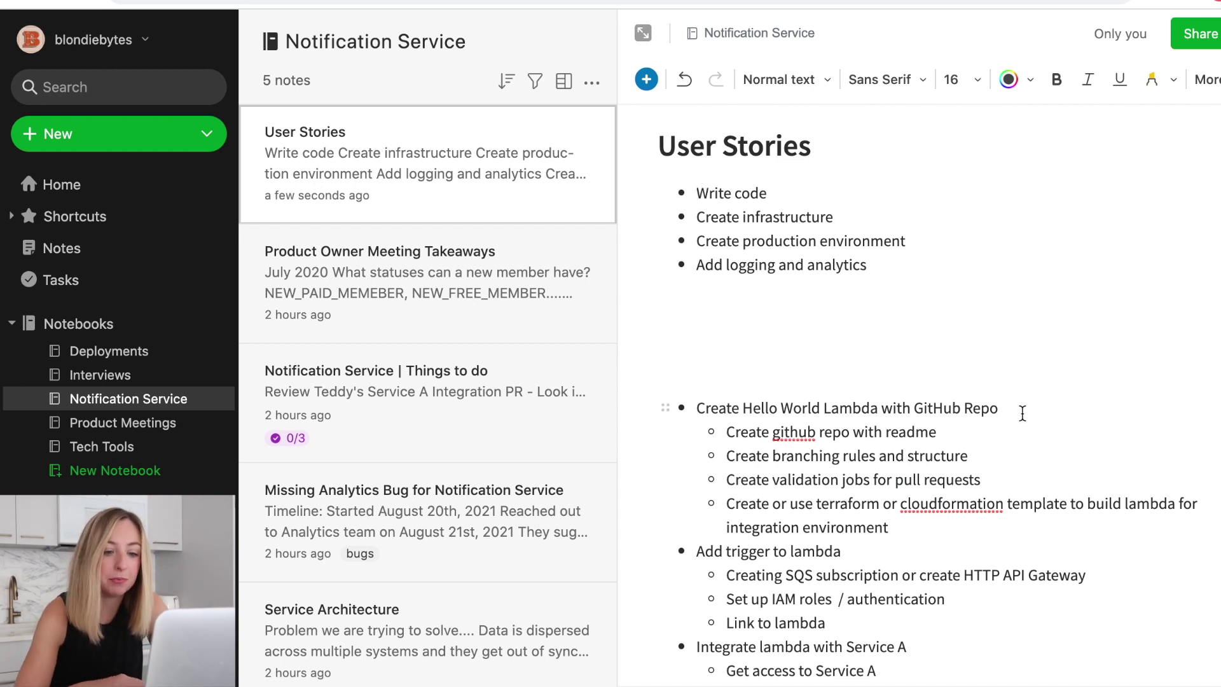
left_click_drag(1020, 410, 702, 409)
left_click(817, 368)
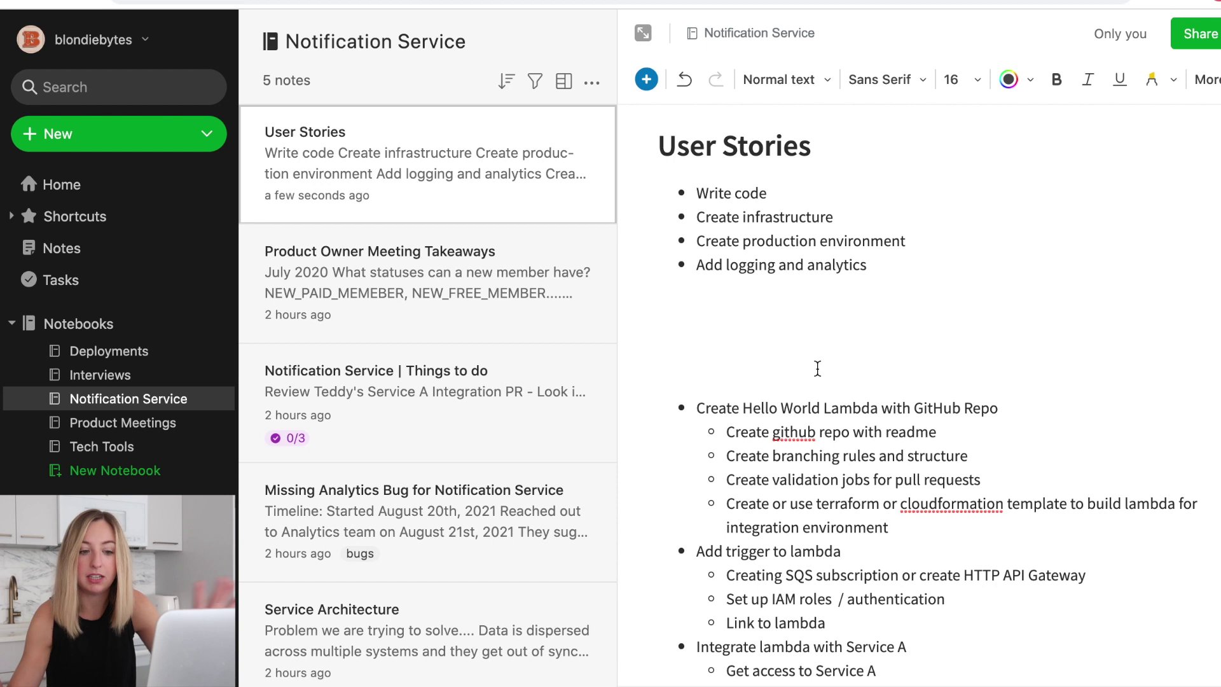
left_click(989, 440)
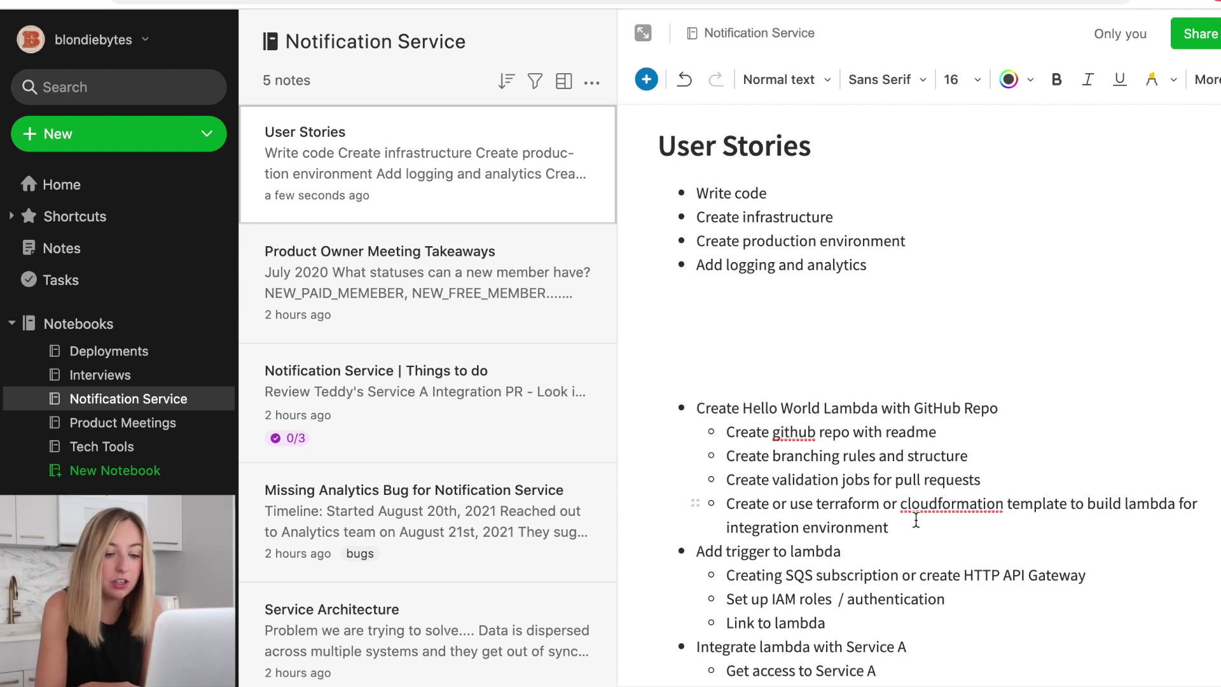
left_click_drag(889, 528, 715, 431)
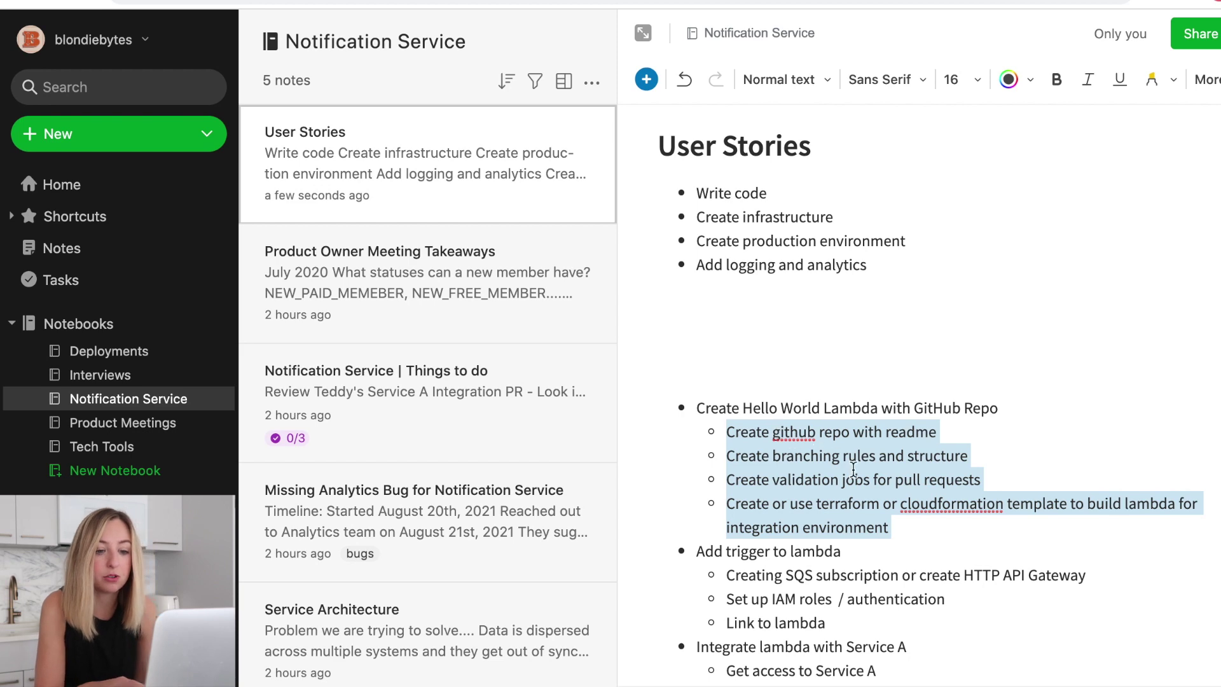
scroll(898, 530, "down", 3)
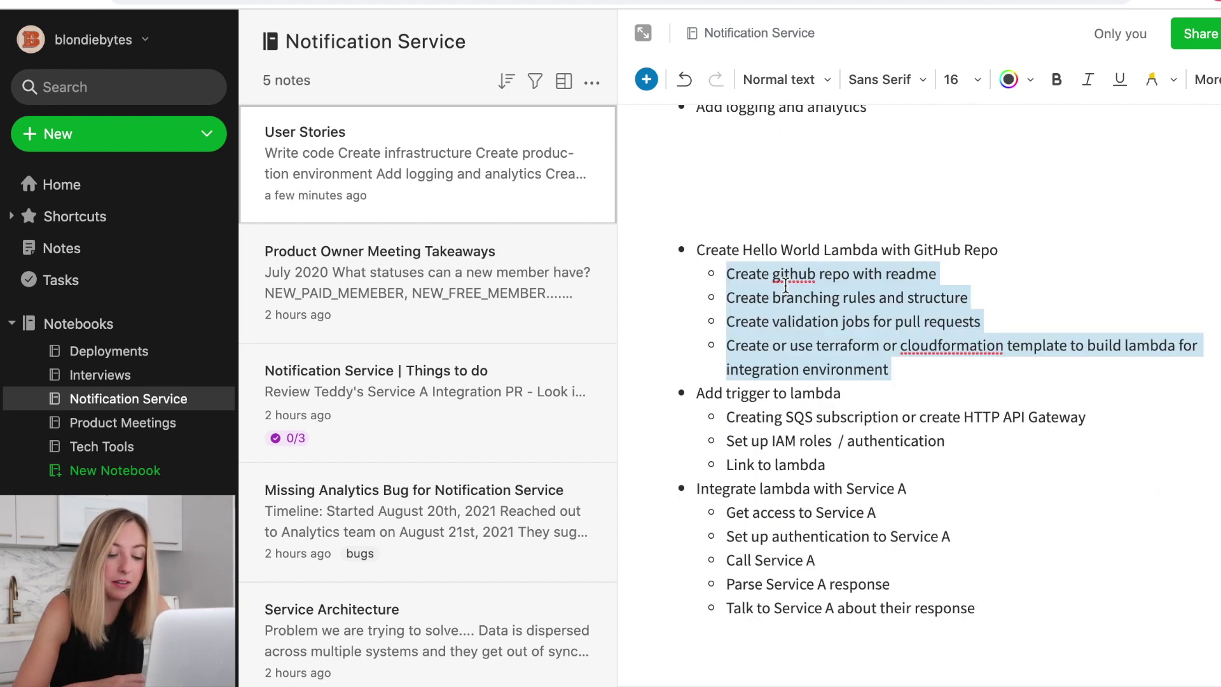
left_click_drag(1000, 249, 696, 248)
left_click(853, 311)
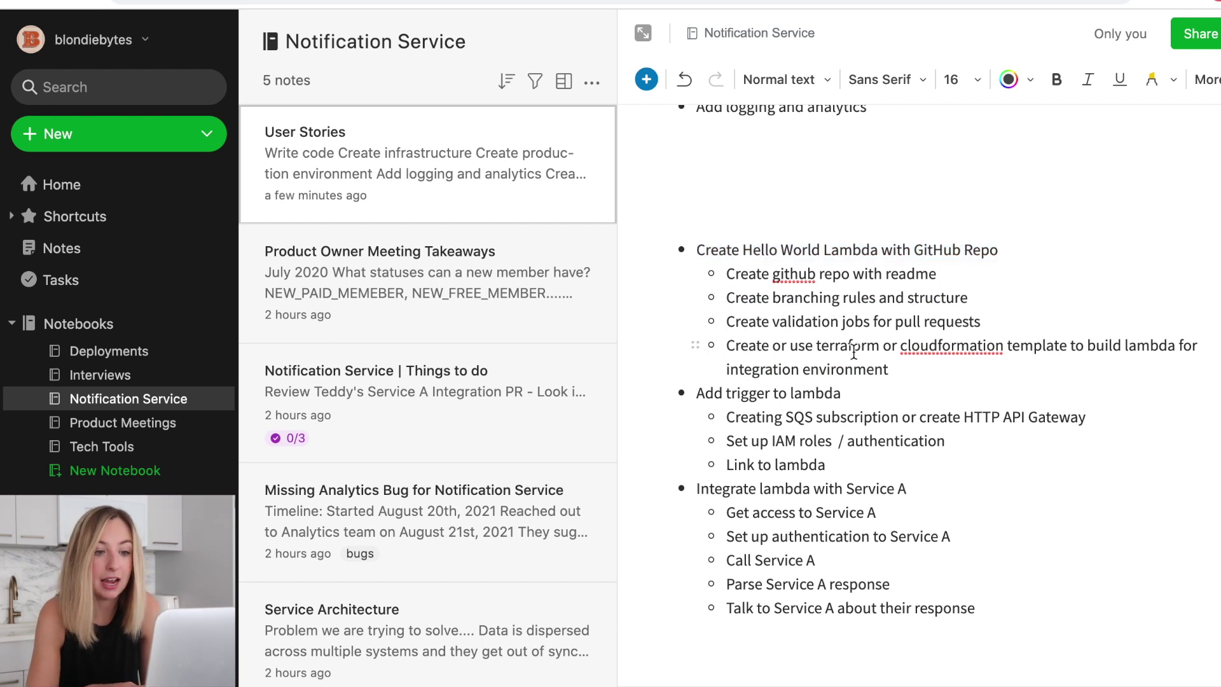
scroll(856, 350, "down", 1)
left_click(906, 361)
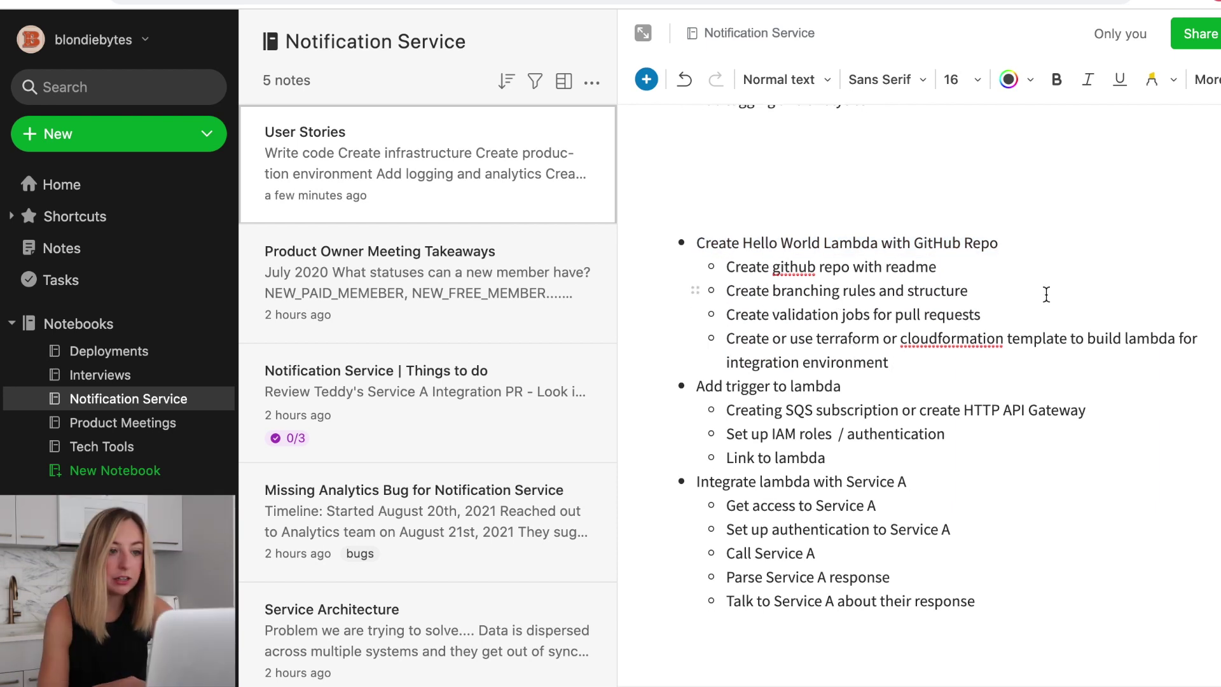
Add a new note to Notification Service, browse the recommended templates, and close them without choosing one.
left_click(591, 81)
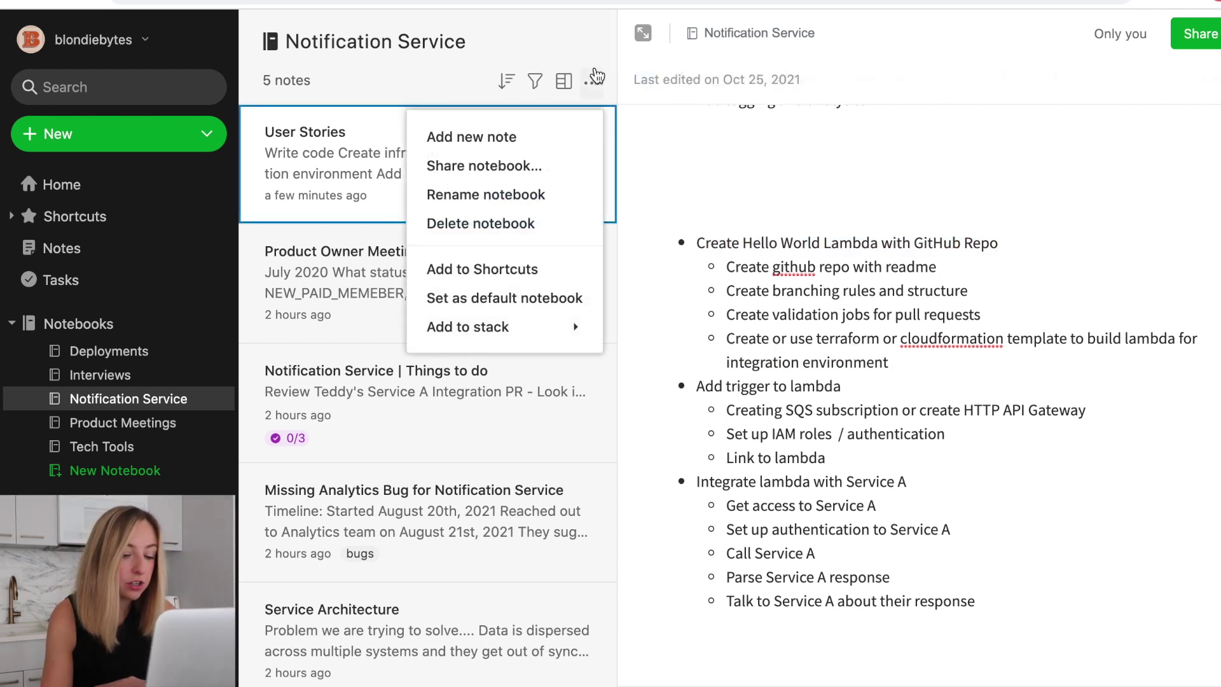
left_click(509, 145)
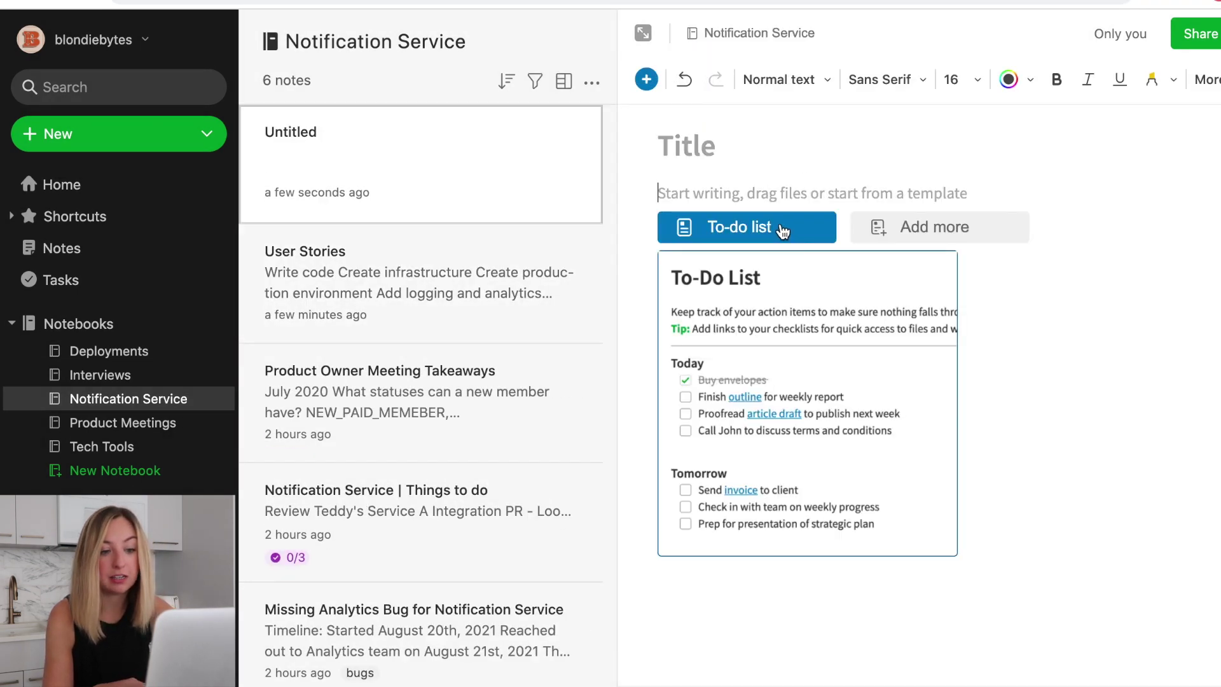
mouse_move(733, 234)
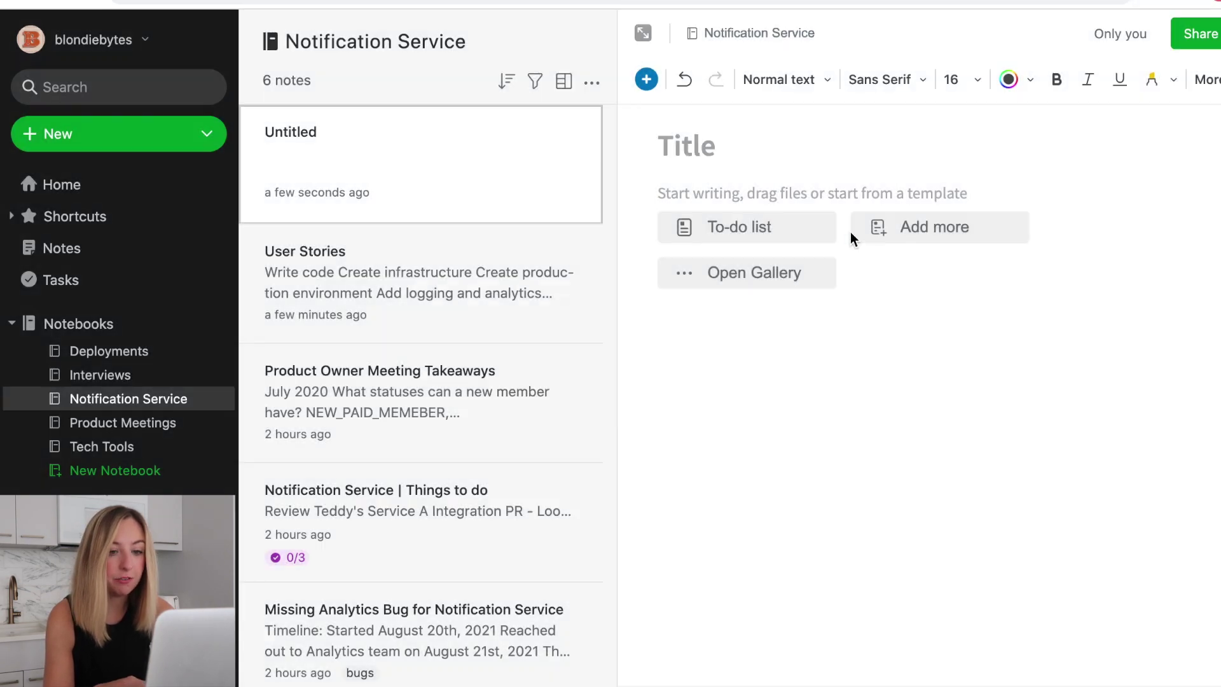
left_click(852, 232)
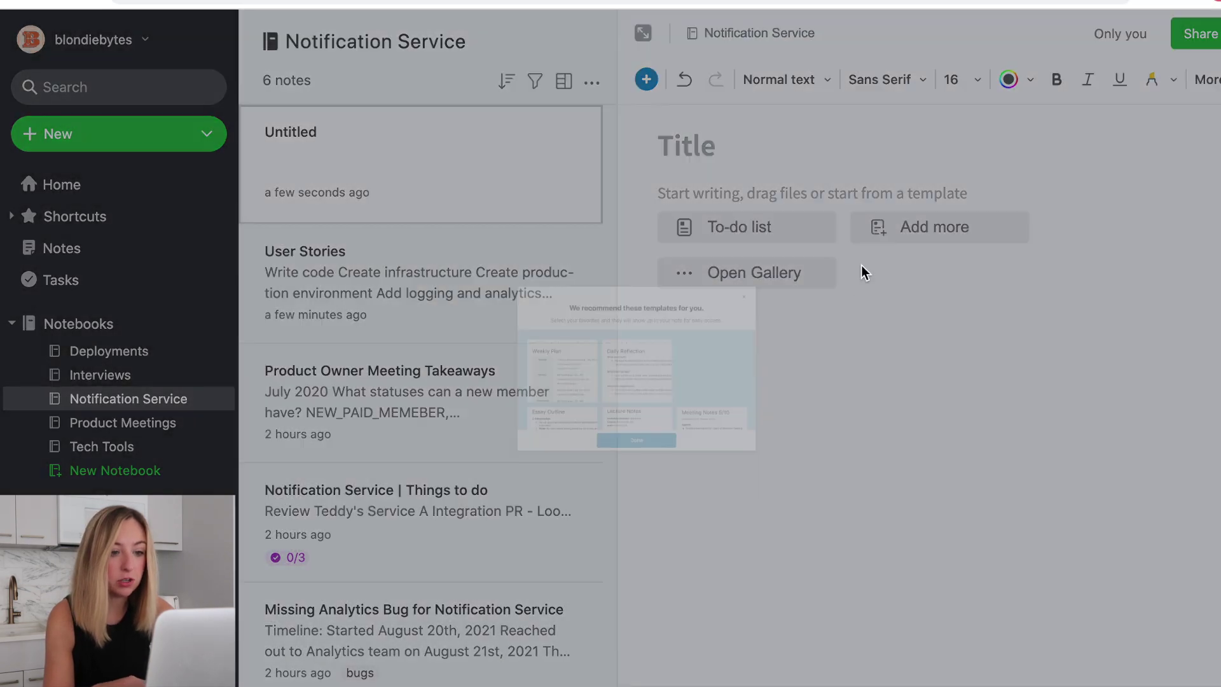
scroll(591, 439, "down", 2)
scroll(547, 459, "down", 3)
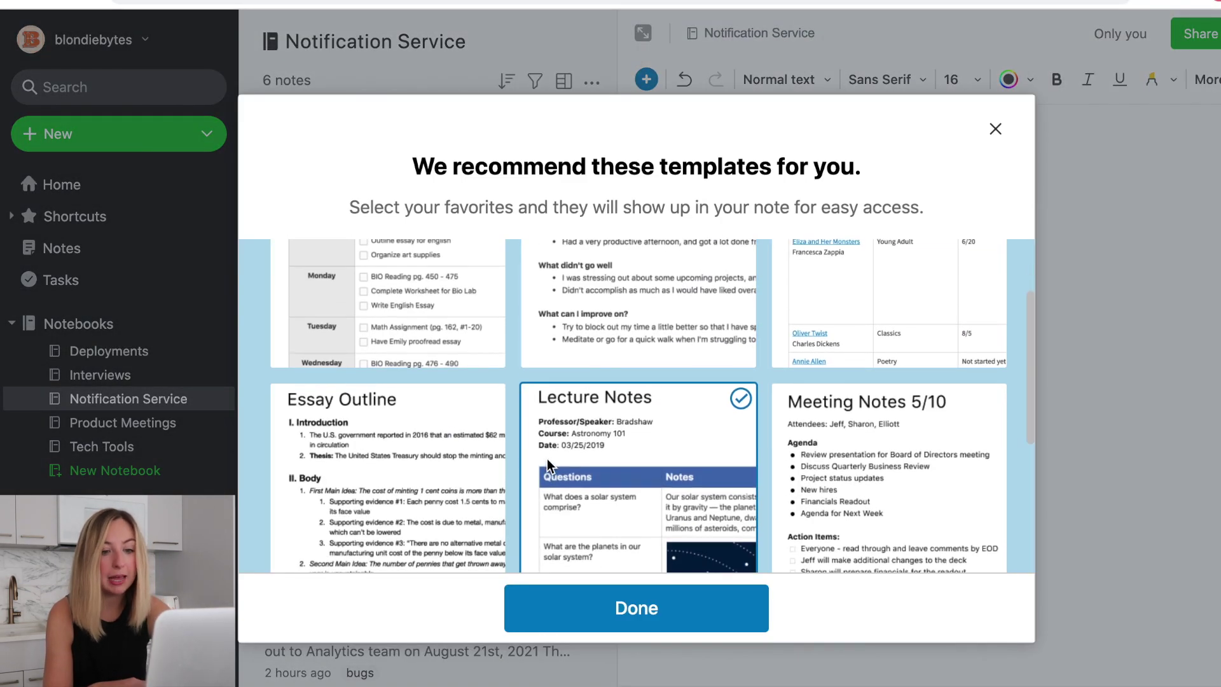
scroll(547, 459, "down", 2)
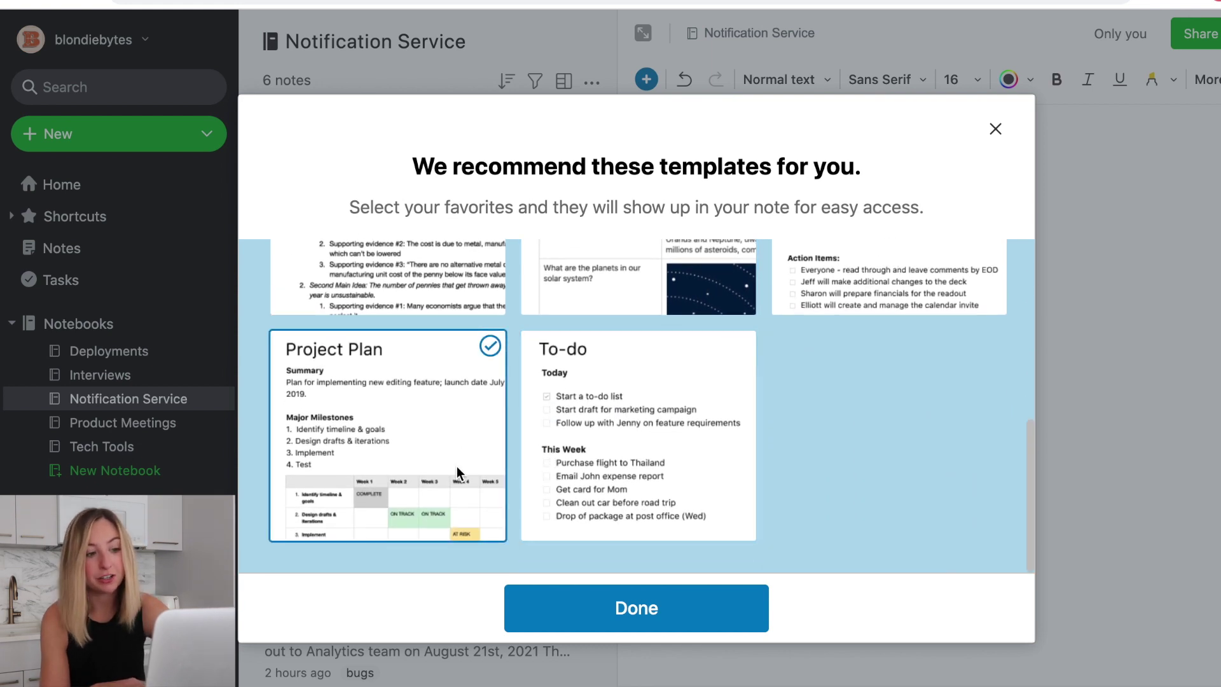
scroll(477, 448, "up", 1)
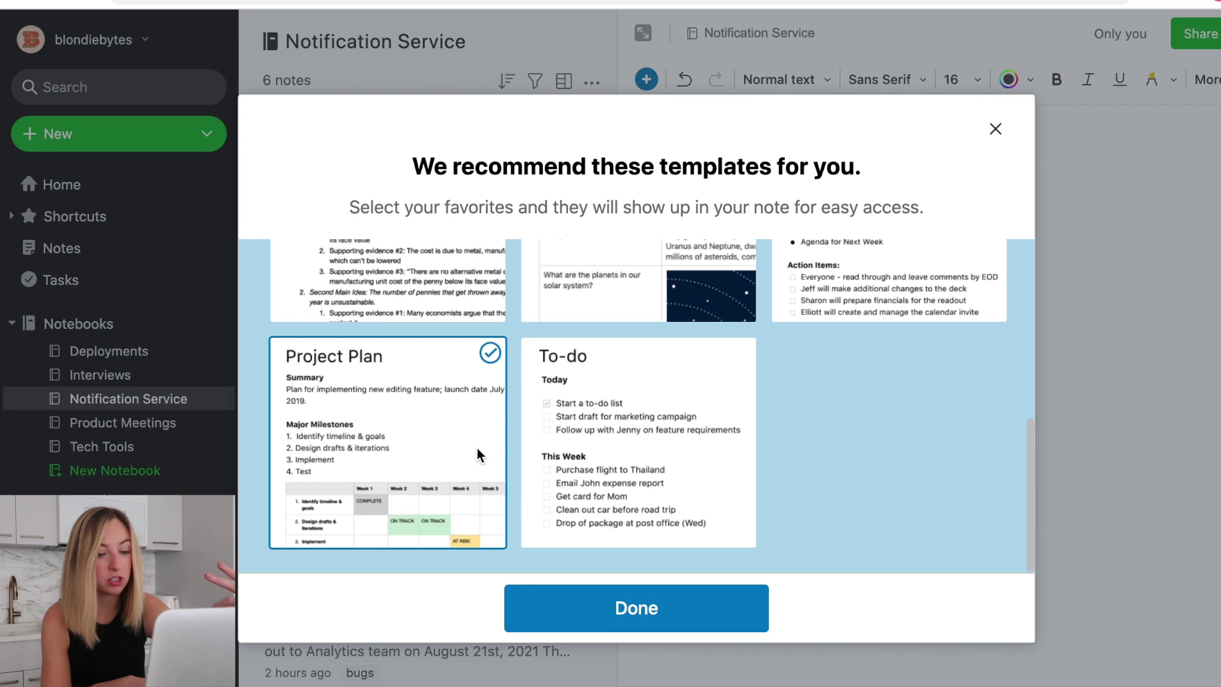
scroll(480, 450, "up", 5)
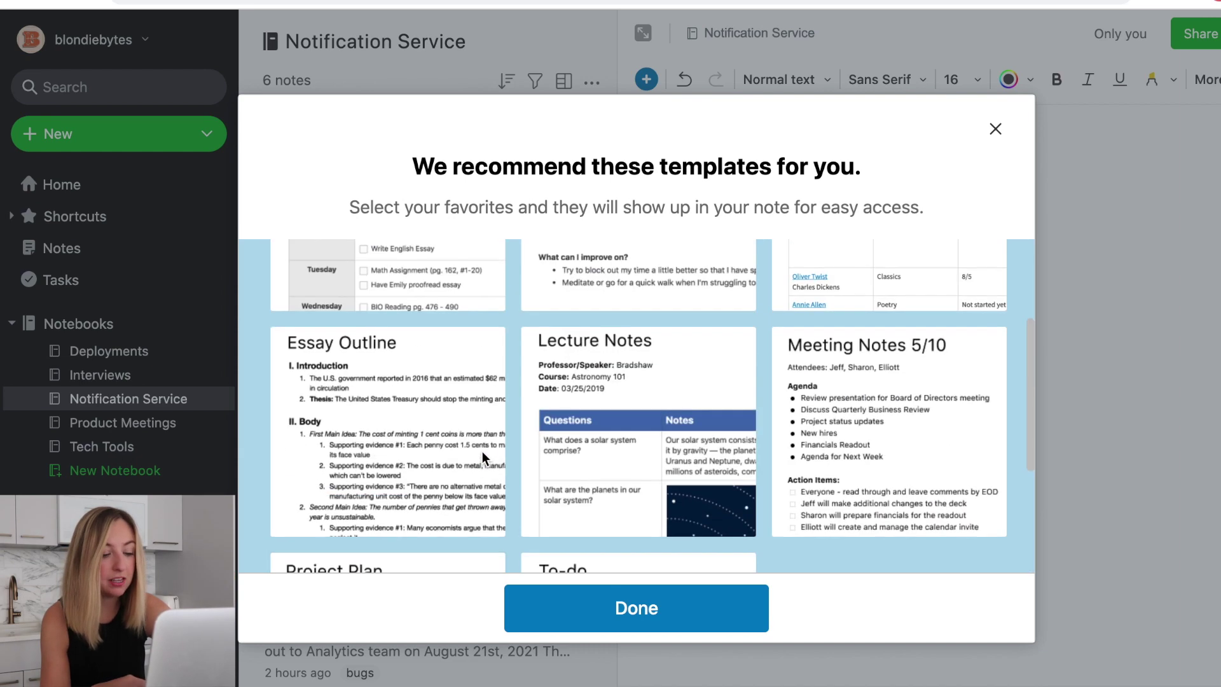
scroll(415, 323, "up", 2)
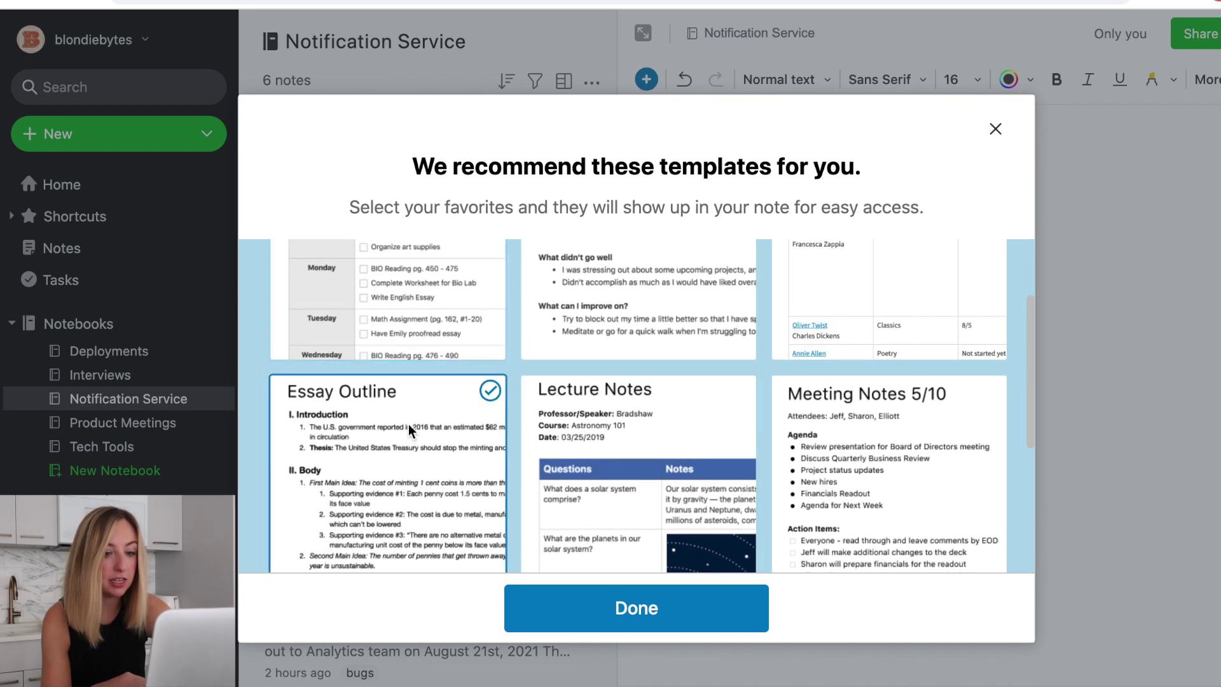
scroll(408, 423, "up", 2)
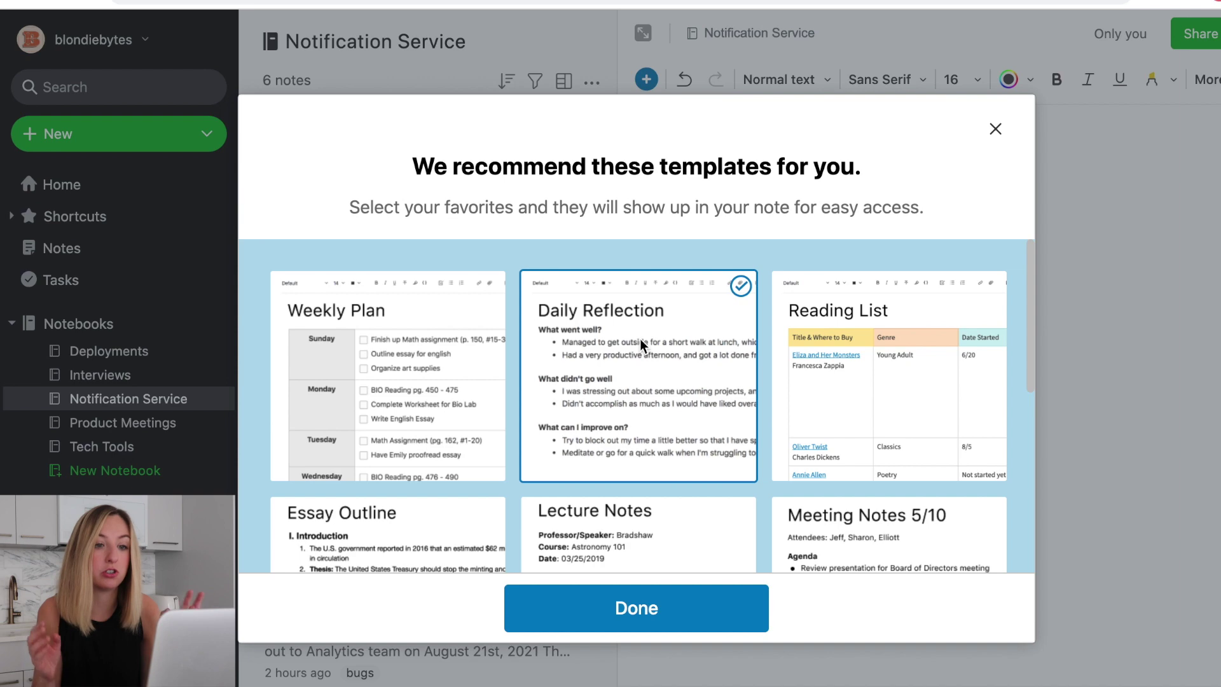
left_click(994, 130)
Glance at the existing Missing Analytics Bug note, then return to the new untitled note.
scroll(452, 540, "down", 3)
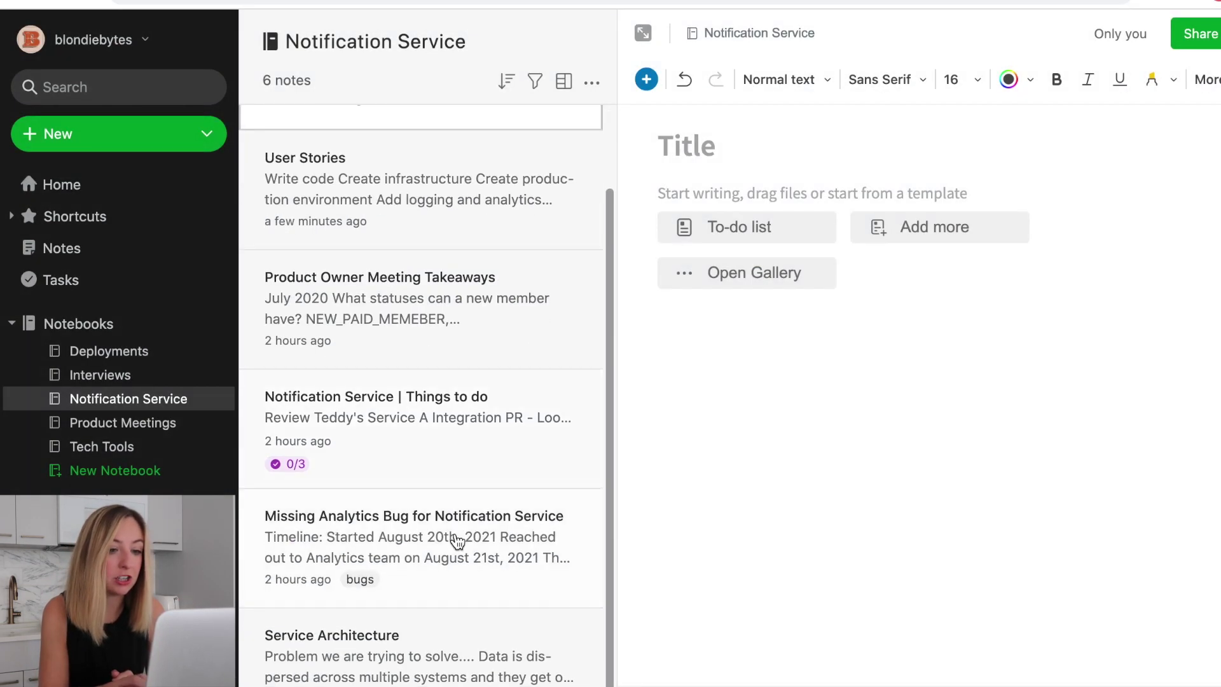
left_click(494, 528)
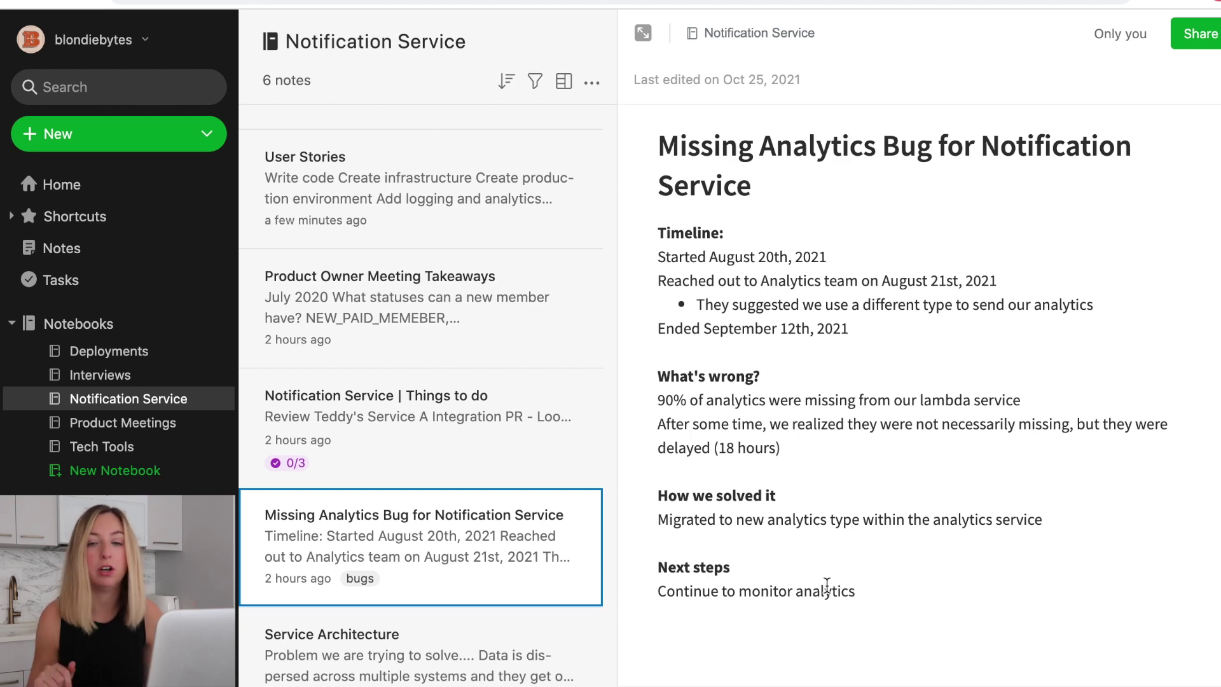
scroll(445, 191, "up", 2)
left_click(463, 169)
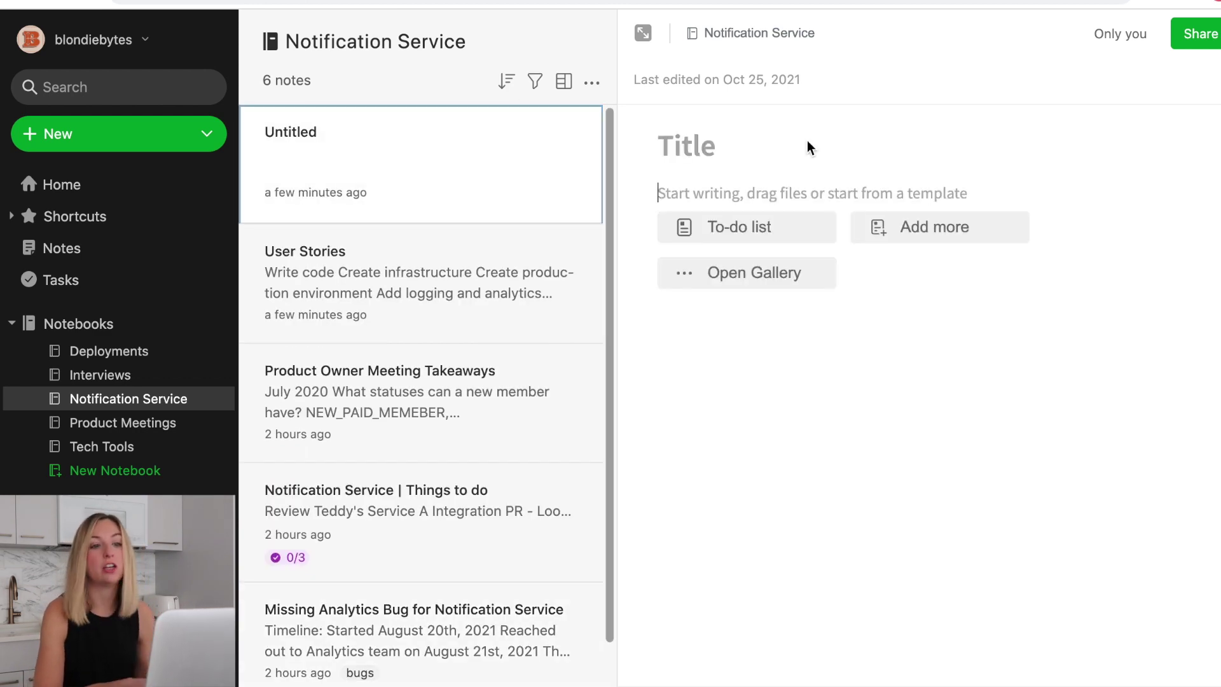
Fill the new note with the custom Bug template from My Templates.
left_click(776, 267)
left_click(695, 39)
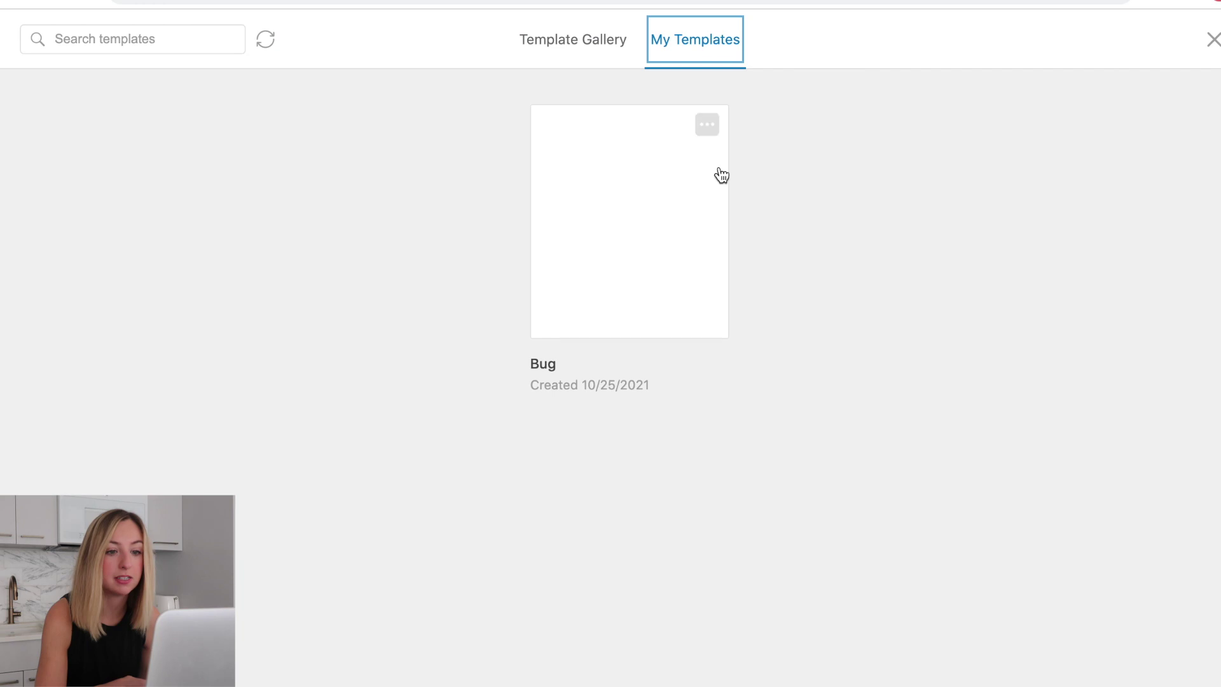
left_click(630, 255)
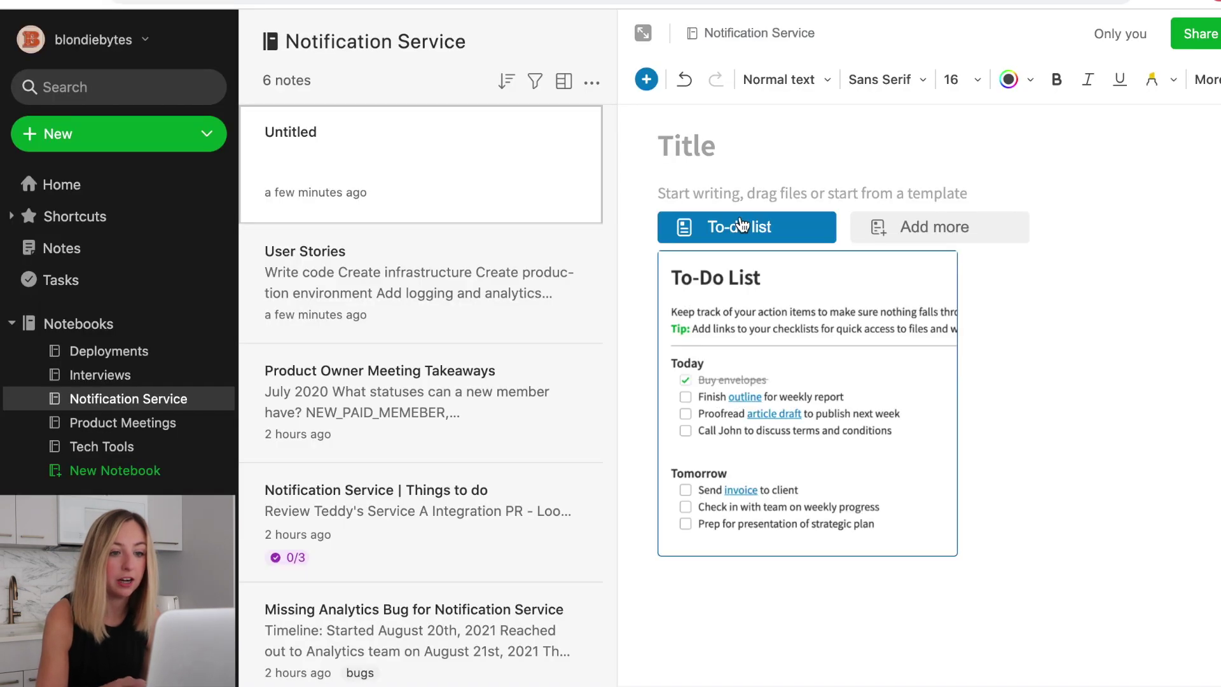
Clear the template's sample Timeline and Next steps text and add a blank line.
left_click_drag(658, 232, 774, 306)
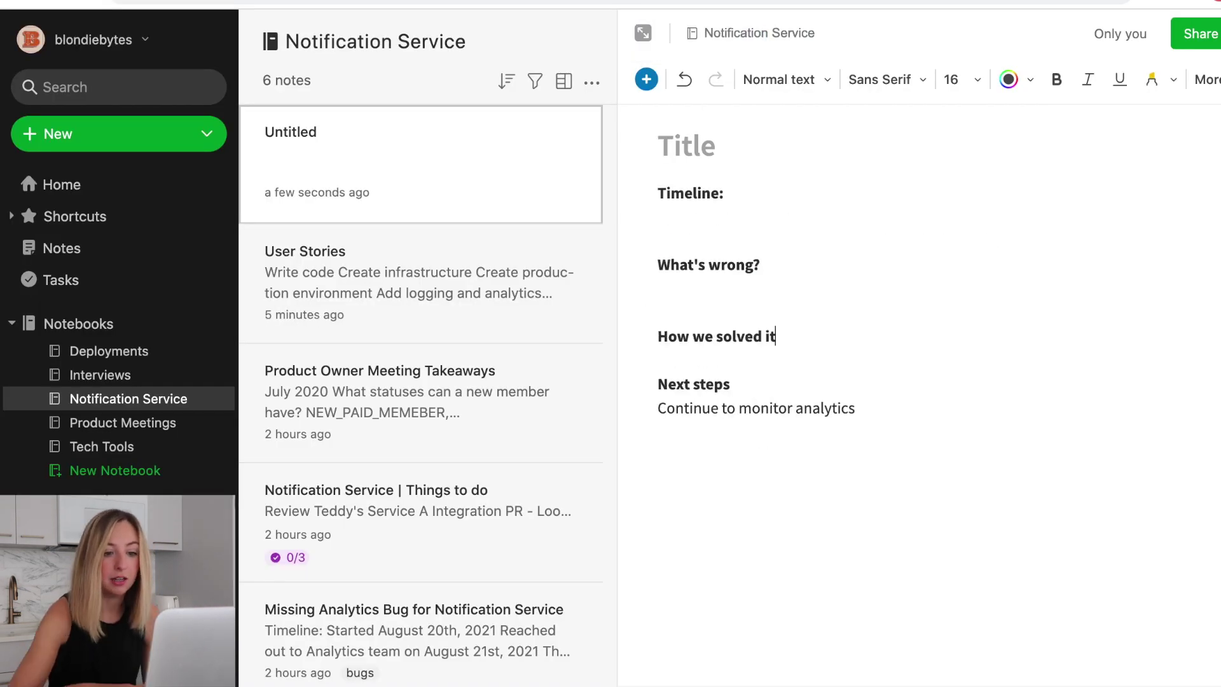
left_click_drag(889, 420, 645, 406)
key("BackSpace")
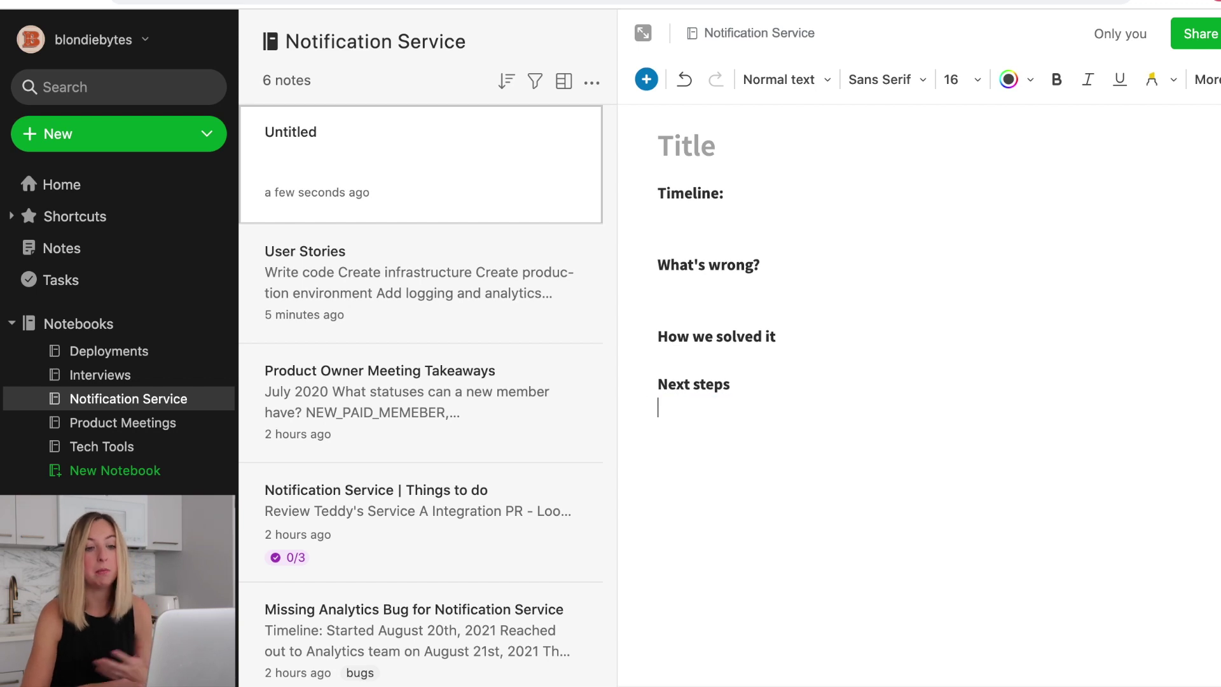
left_click(809, 384)
key("Up")
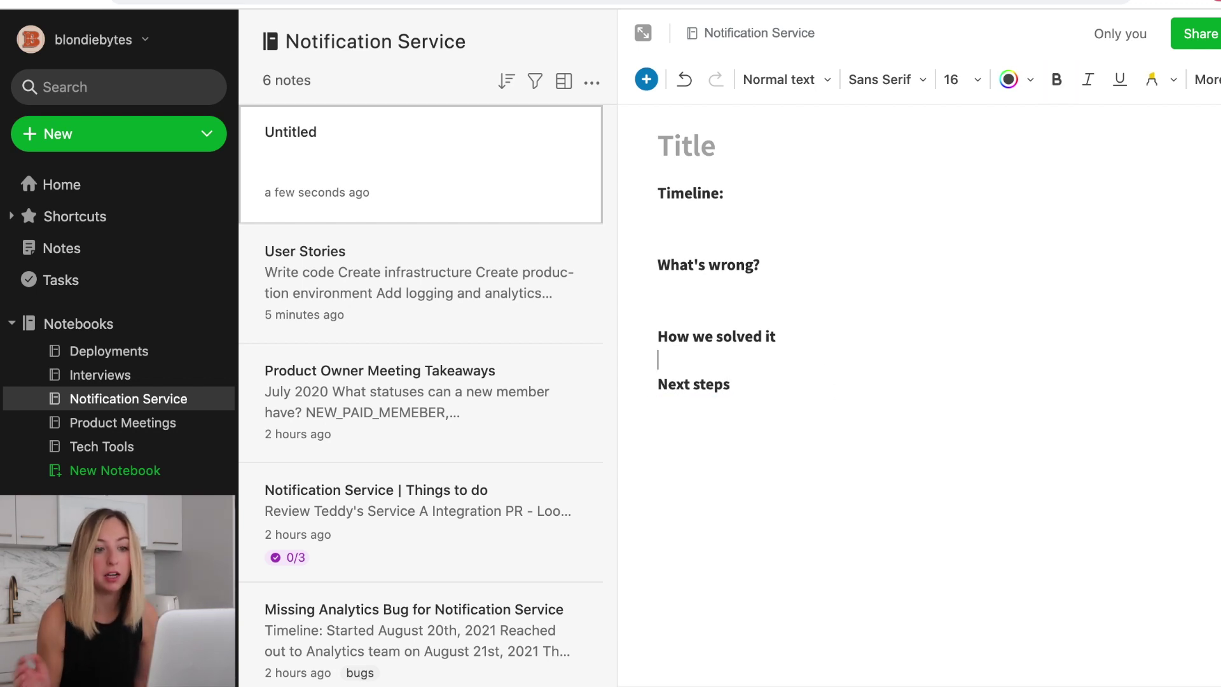
key("Return")
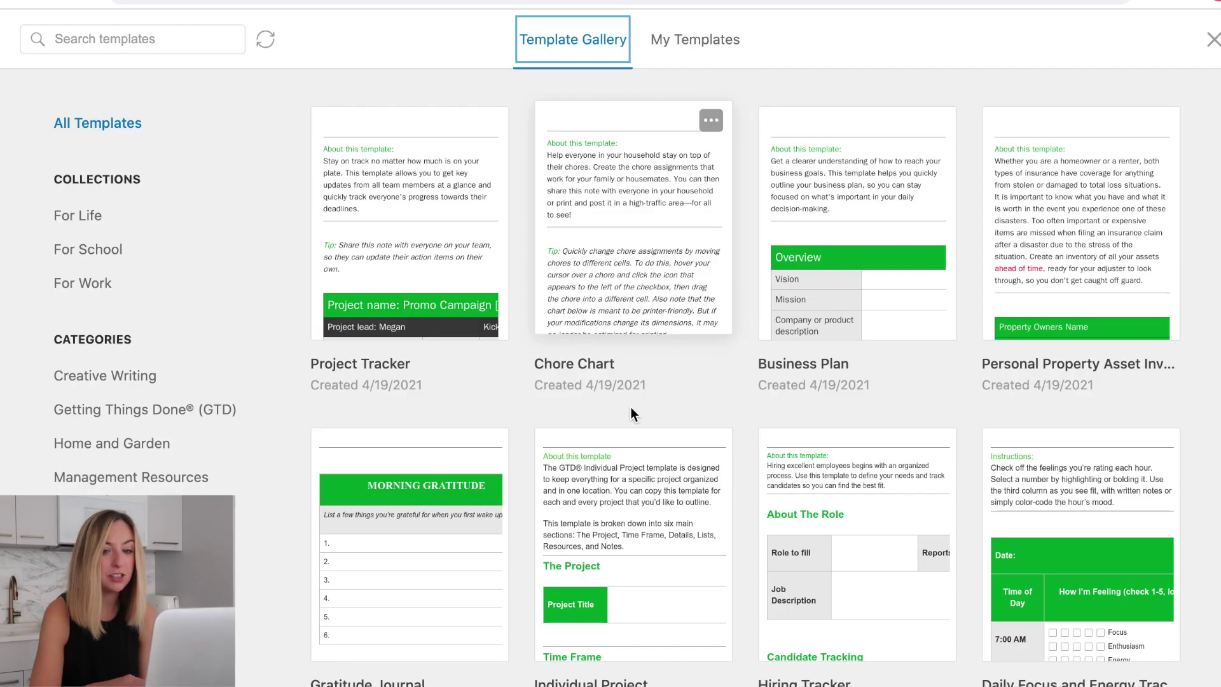
scroll(272, 299, "down", 1)
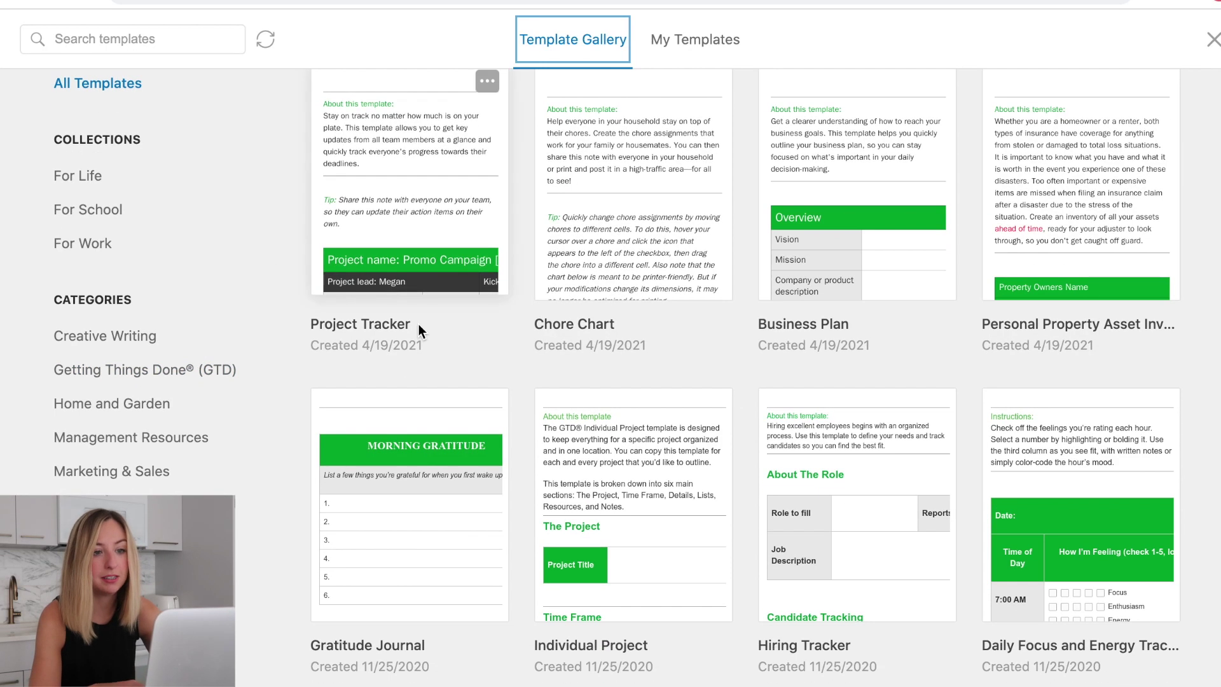
scroll(506, 412, "down", 3)
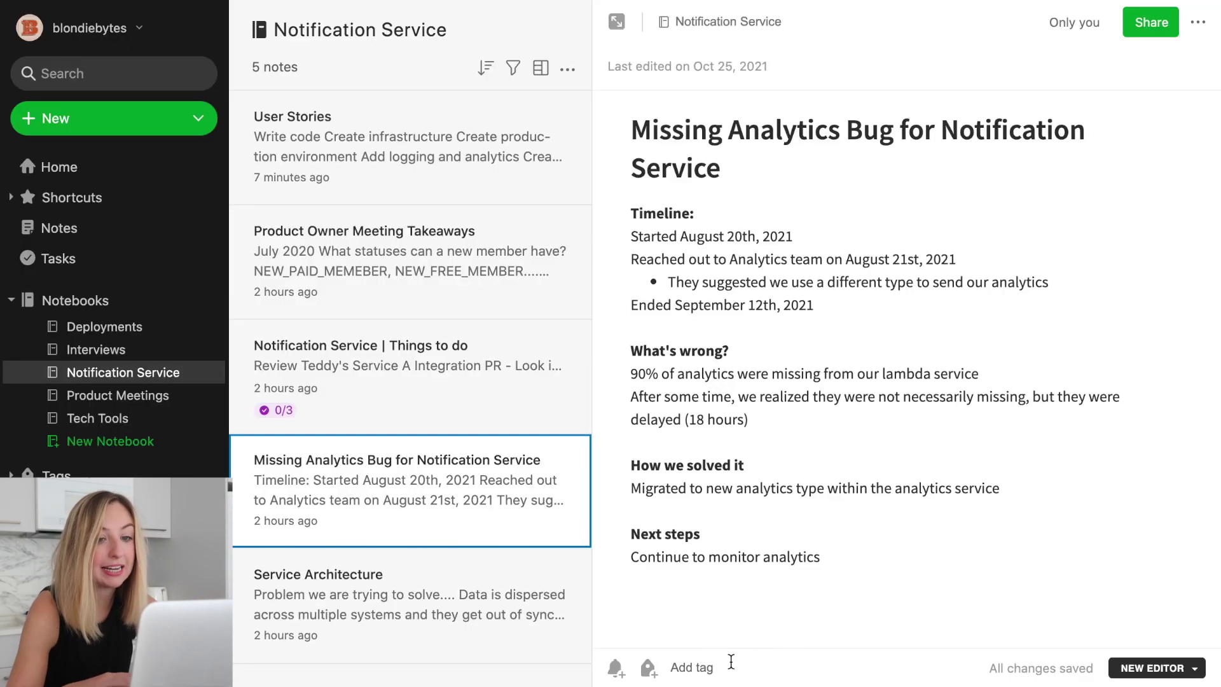
Tag the Missing Analytics Bug note with 'bugs', then go to the Home dashboard.
left_click(731, 662)
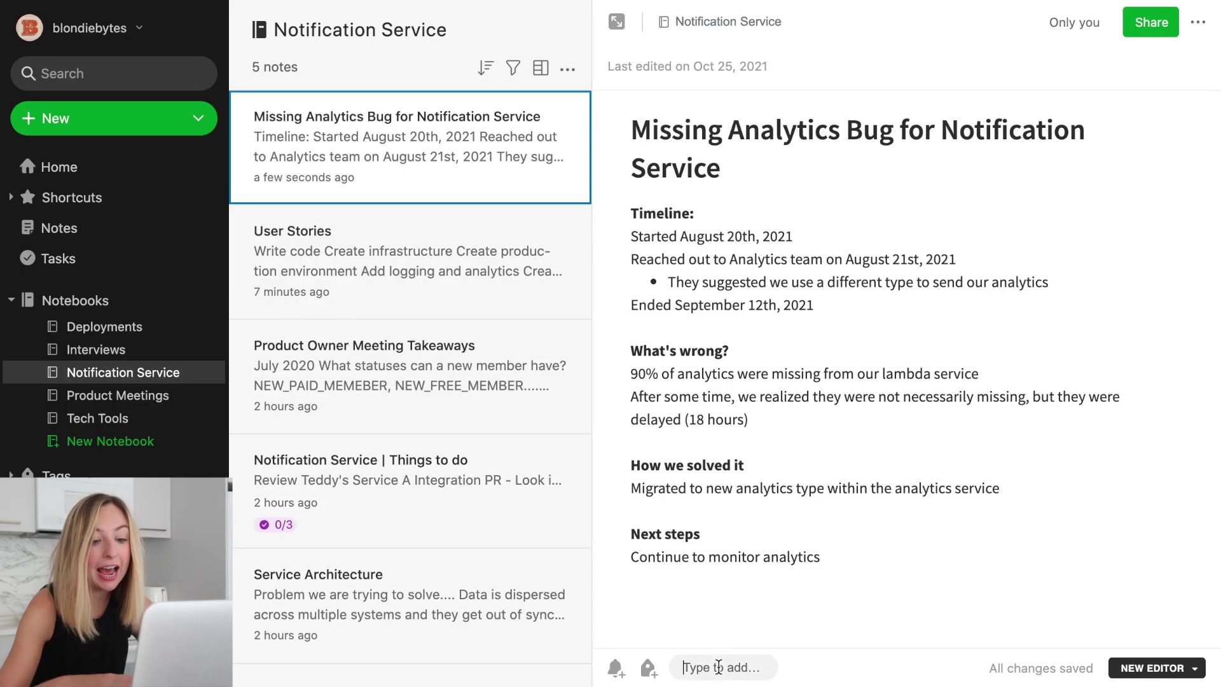
type("bug")
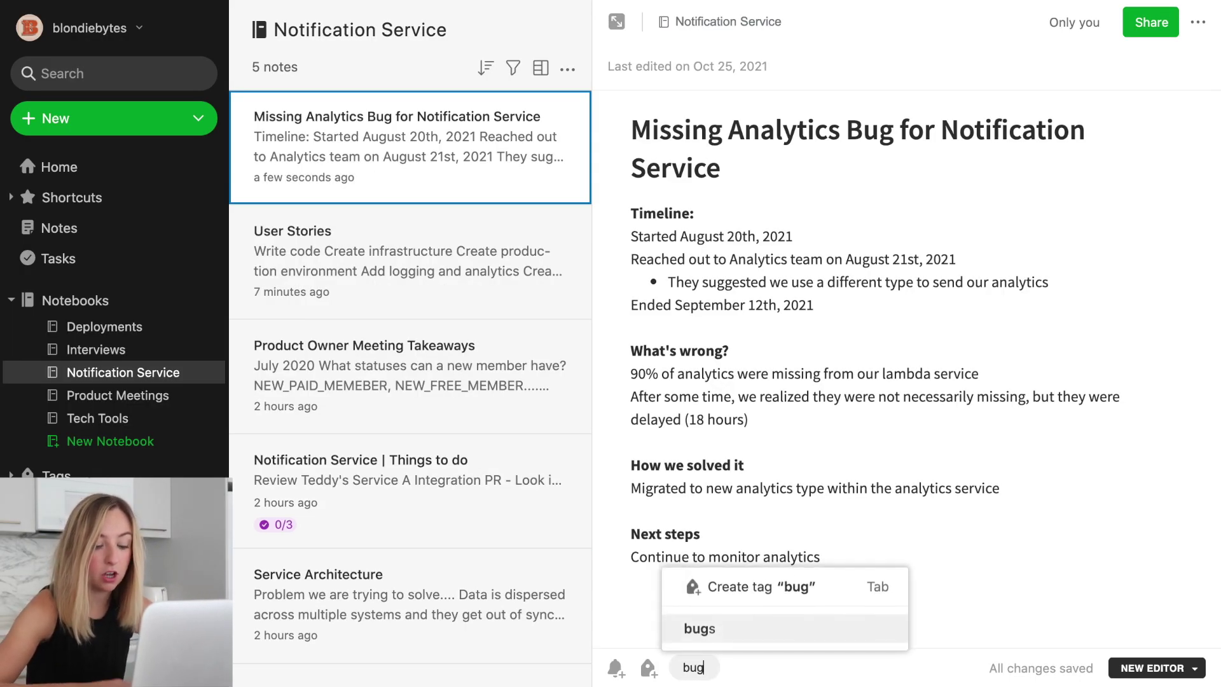
type("s")
key("Return")
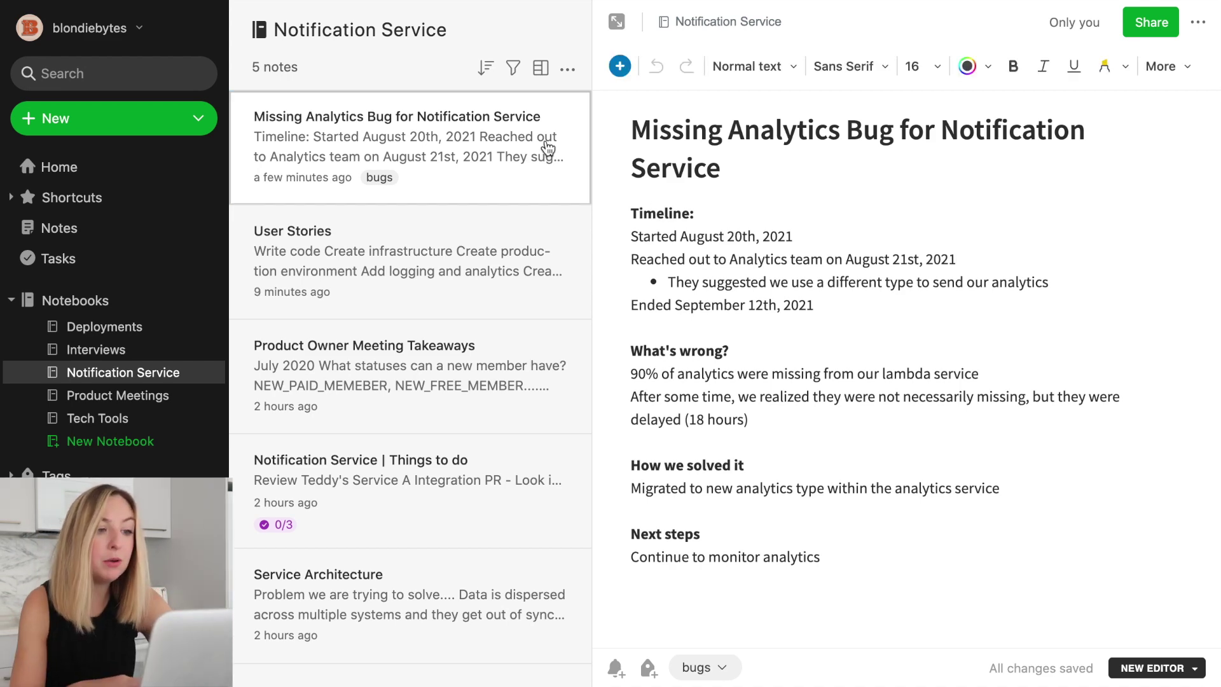
left_click(149, 183)
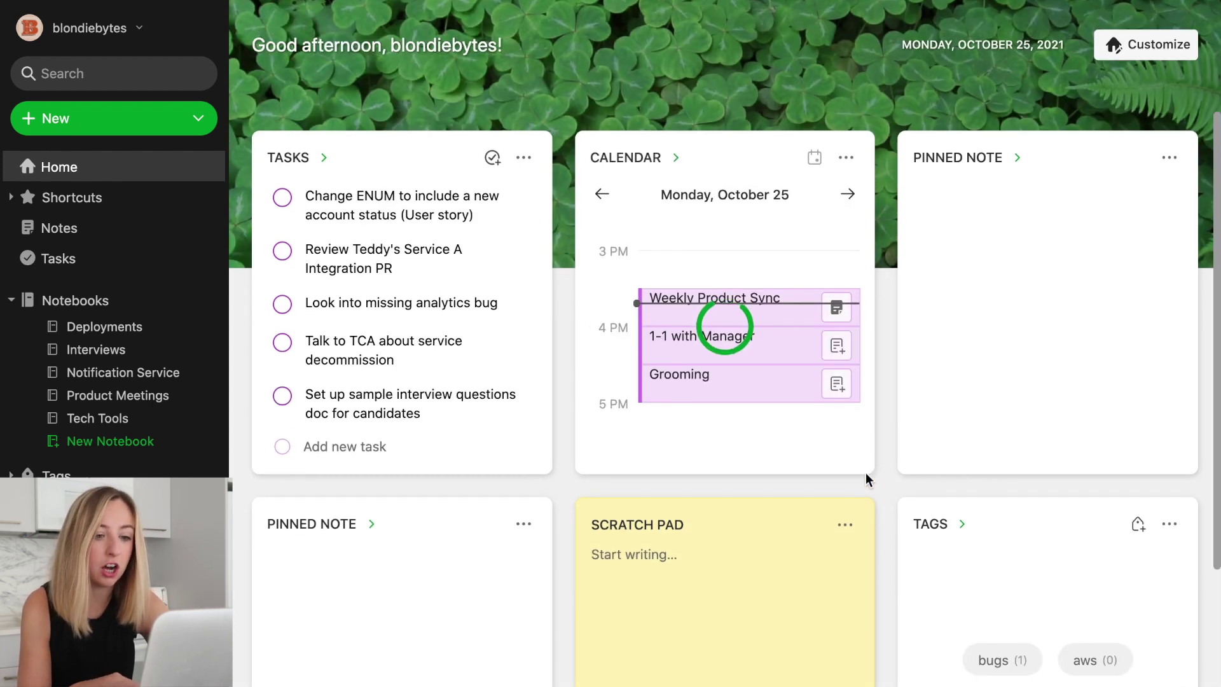
Scroll through the Home dashboard widgets, clicking into the Scratch Pad, and return to the top.
scroll(879, 445, "down", 3)
left_click(684, 386)
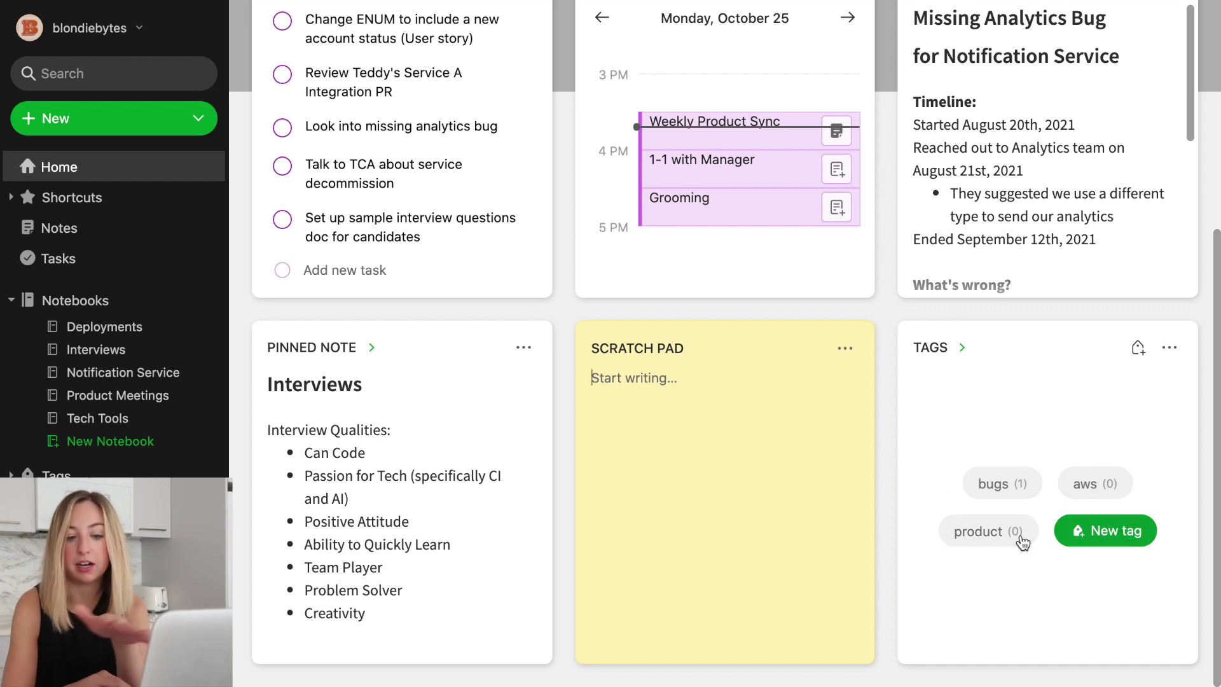
scroll(747, 168, "down", 3)
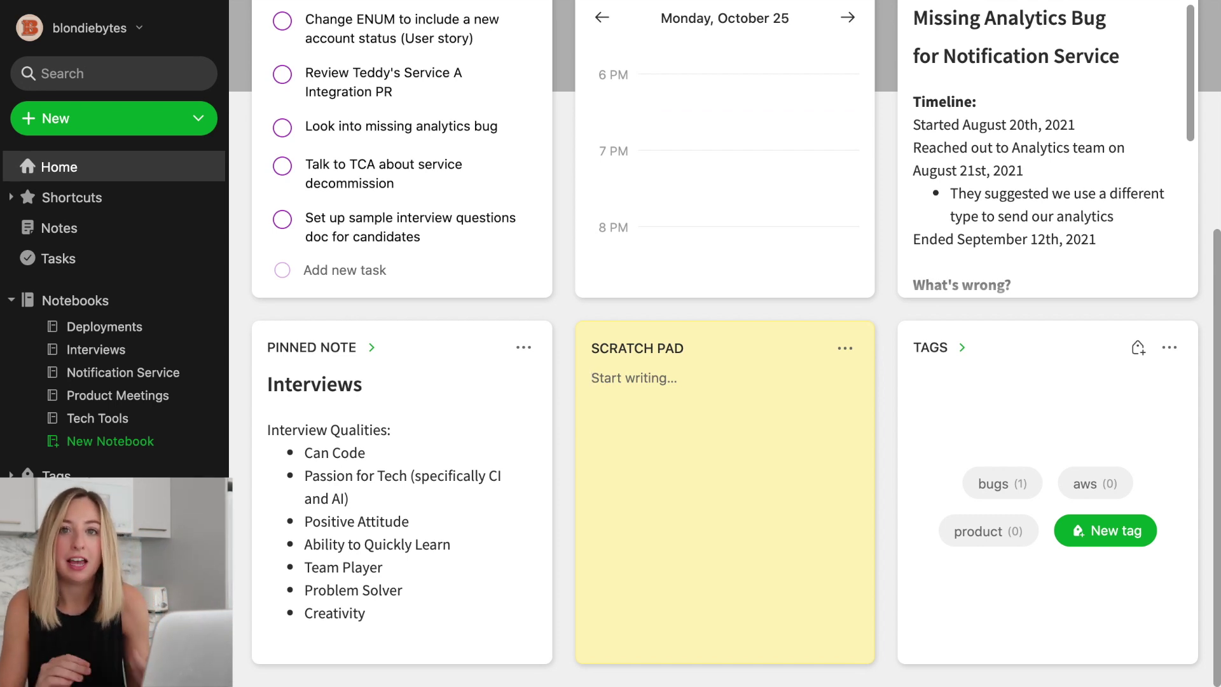
left_click(592, 378)
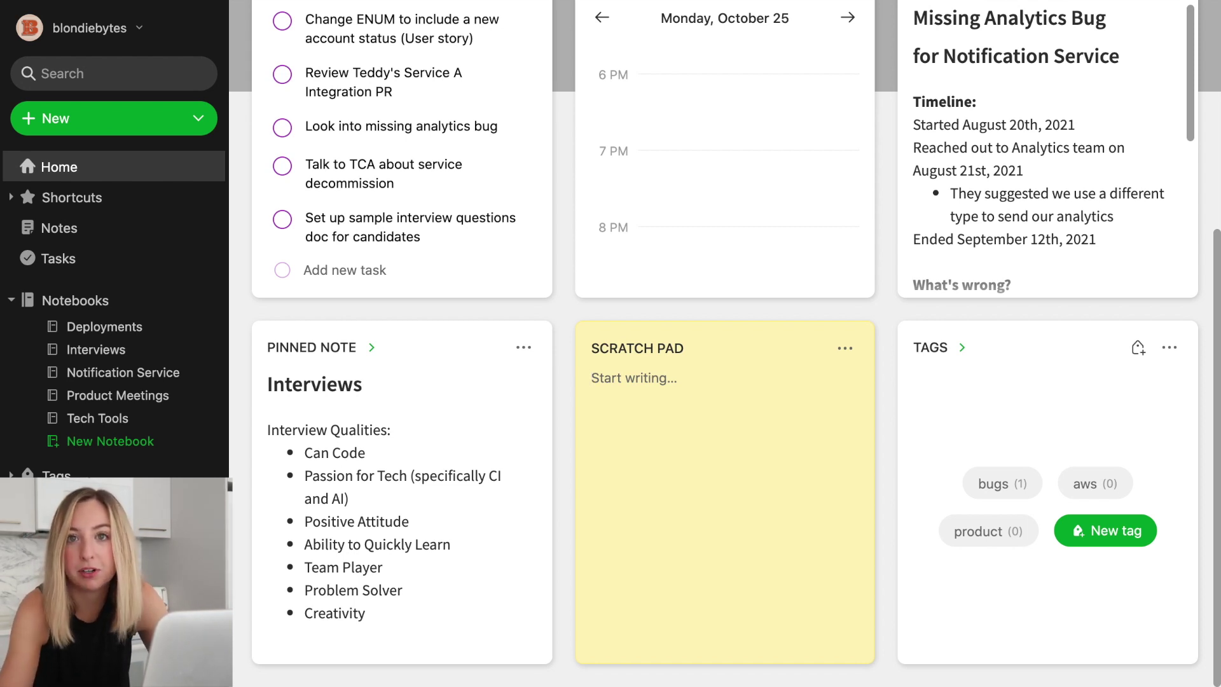
scroll(948, 57, "up", 5)
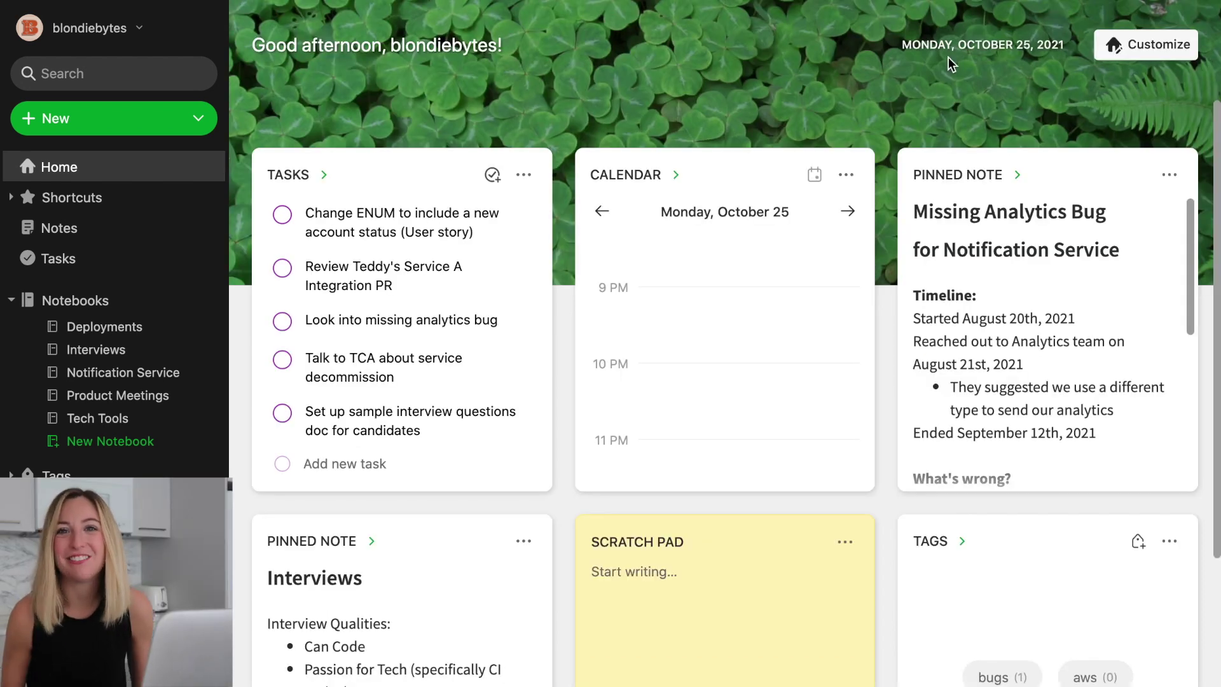